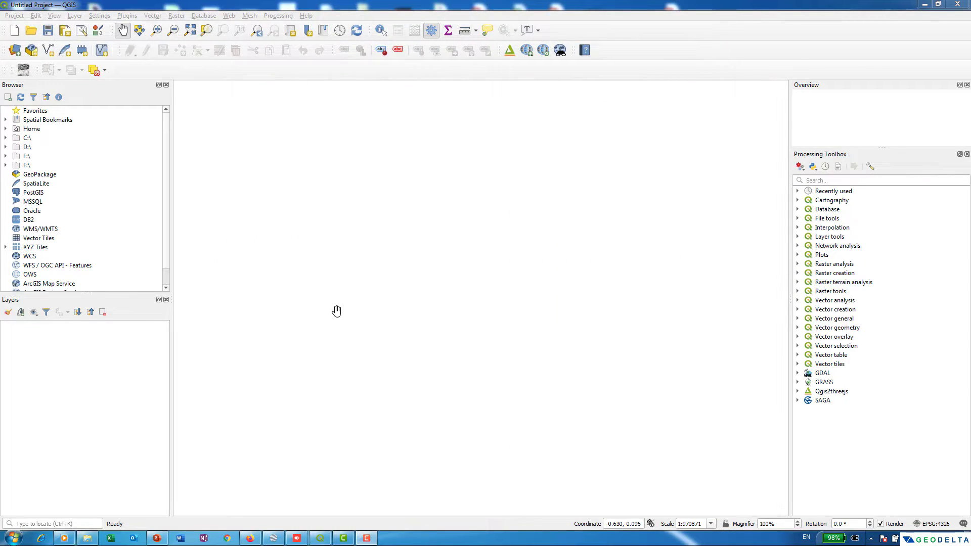
# Add the OSM Standard basemap from Web > QuickMapServices > OSM.
pyautogui.click(251, 17)
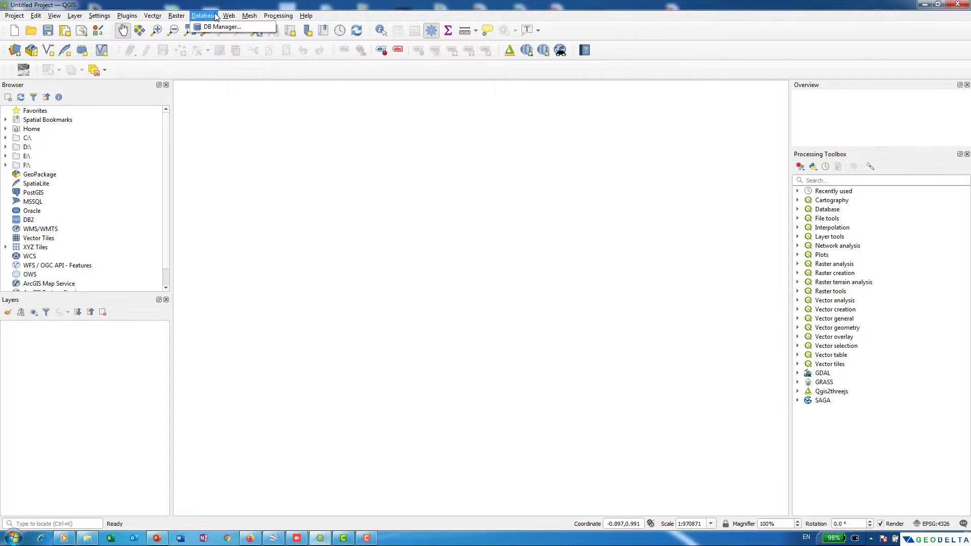
pyautogui.moveTo(244, 51)
pyautogui.moveTo(371, 87)
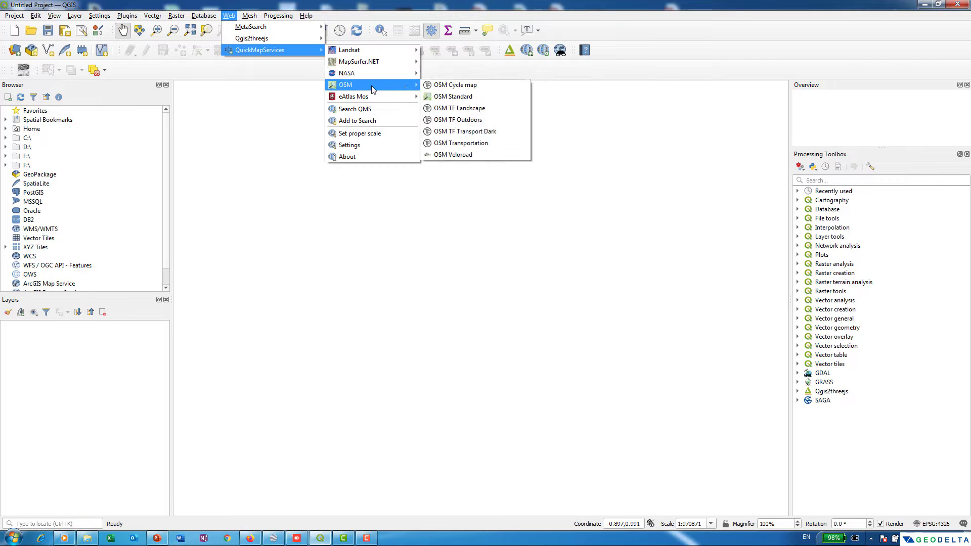
pyautogui.click(465, 97)
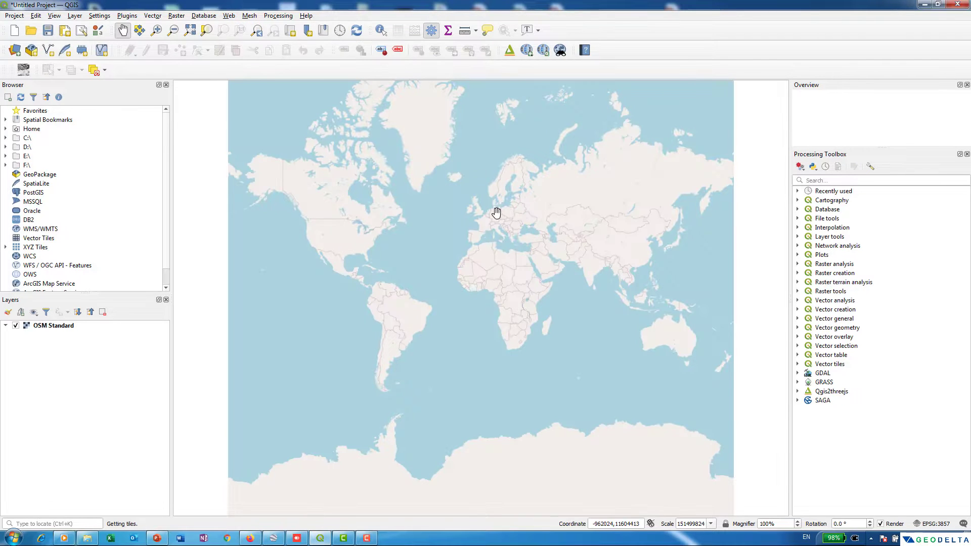
# Review the basemap list without adding another, then zoom from the world view to England.
pyautogui.click(231, 18)
pyautogui.moveTo(127, 16)
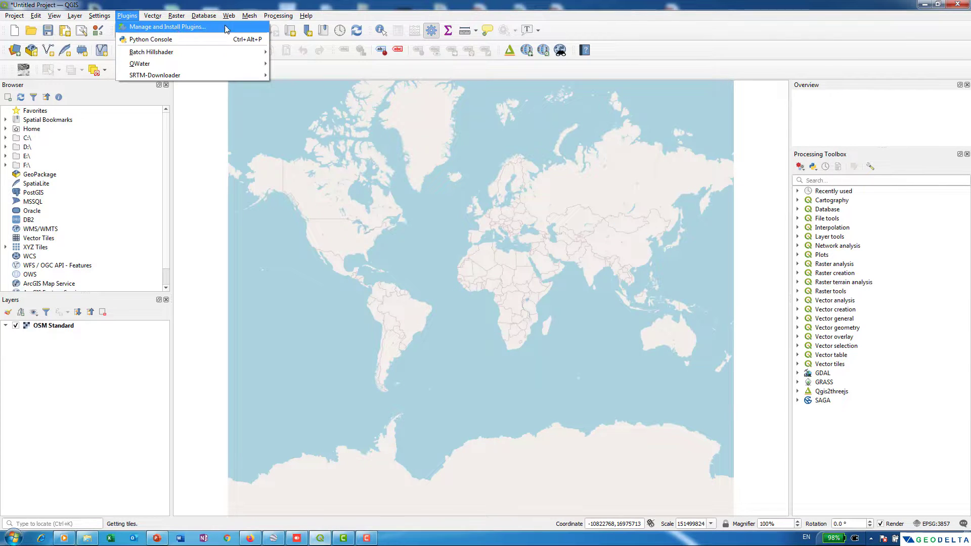
pyautogui.moveTo(231, 16)
pyautogui.moveTo(235, 51)
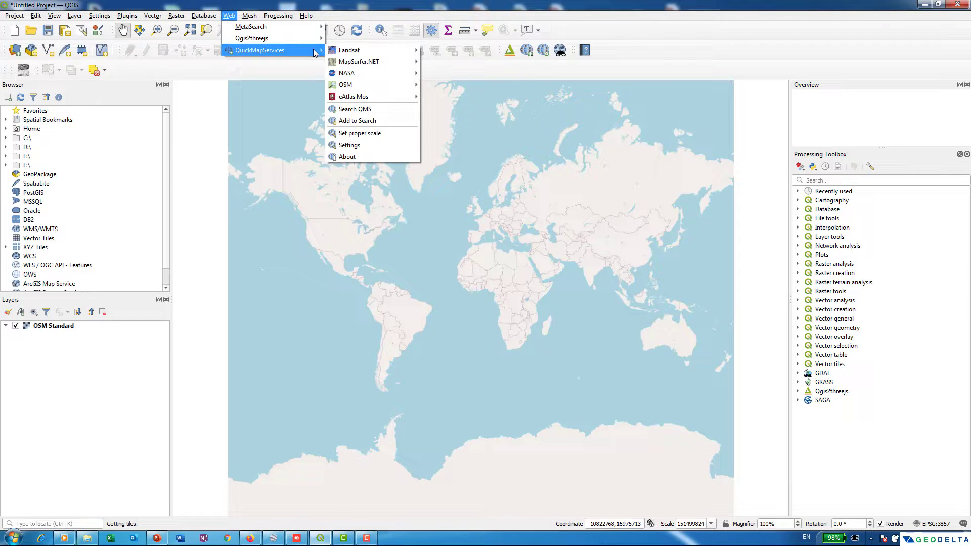
pyautogui.moveTo(354, 85)
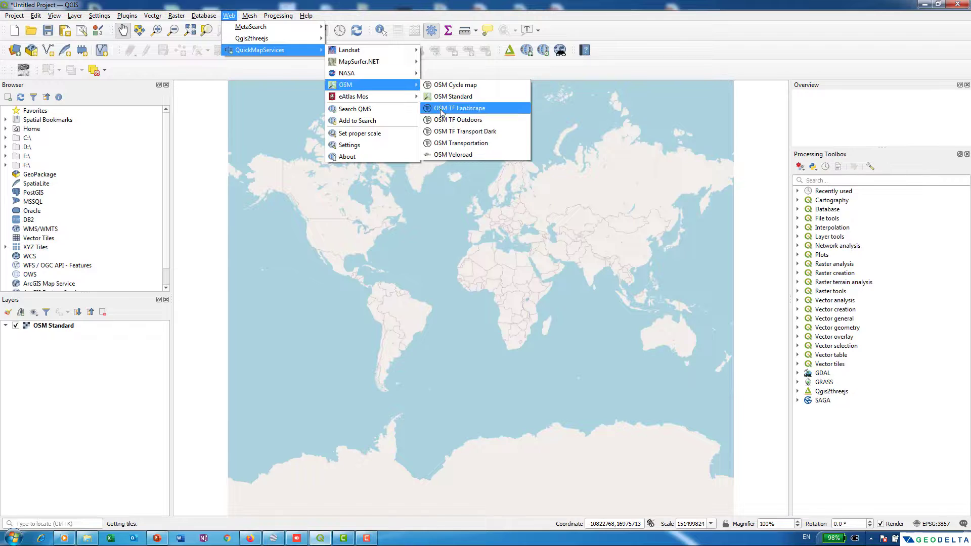
pyautogui.click(513, 251)
pyautogui.scroll(3, 475, 220)
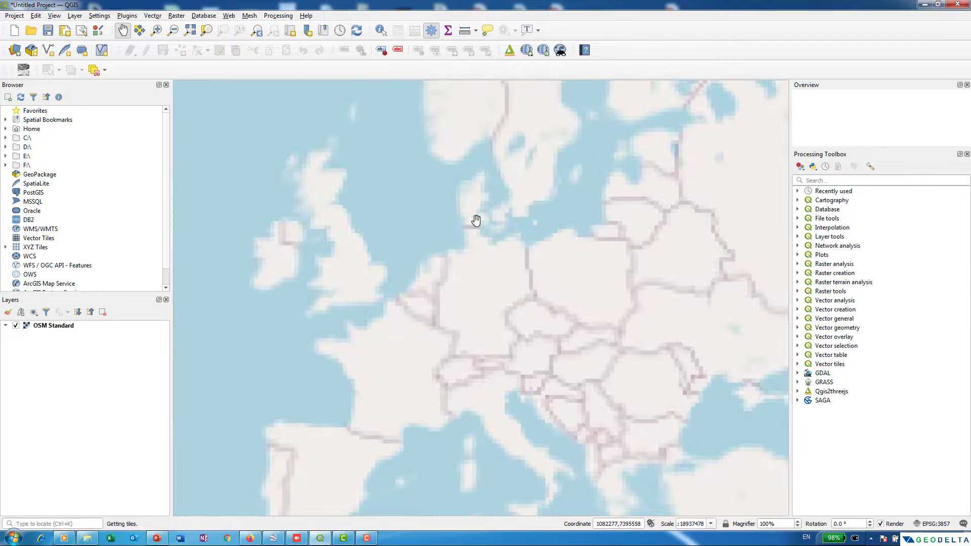
pyautogui.scroll(2, 481, 288)
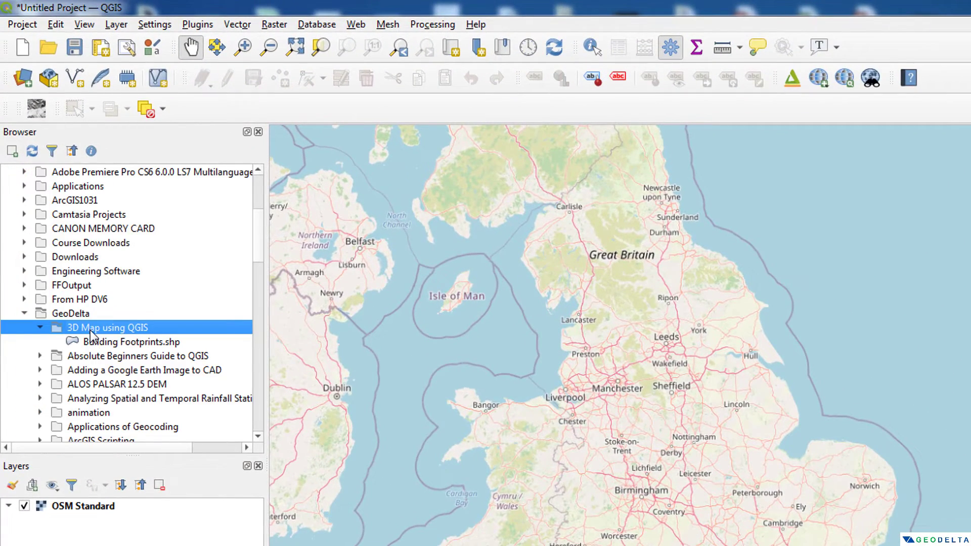
# Drag Building Footprints.shp onto the map, then zoom and pan to centre Leeds city centre.
pyautogui.click(115, 343)
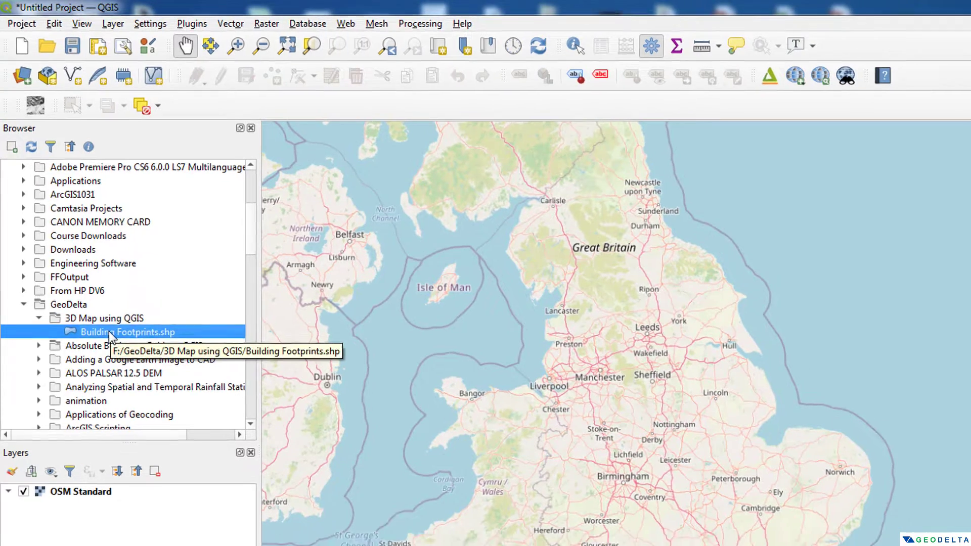
pyautogui.moveTo(112, 344); pyautogui.dragTo(591, 355)
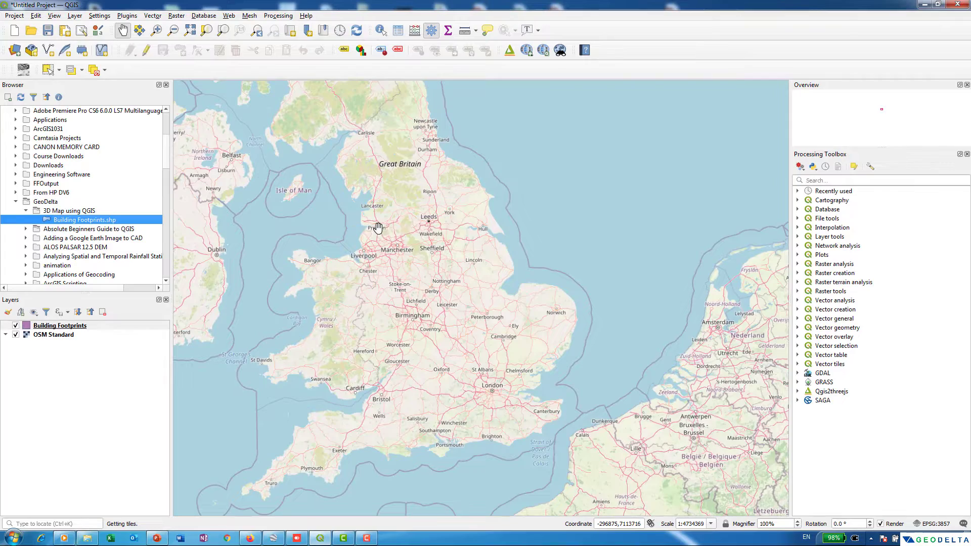
pyautogui.scroll(4, 429, 217)
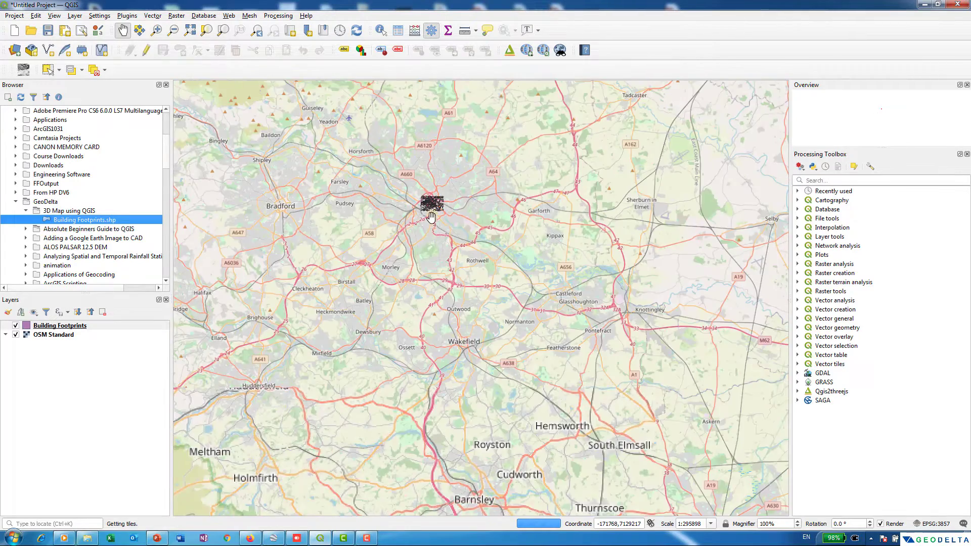
pyautogui.scroll(3, 431, 216)
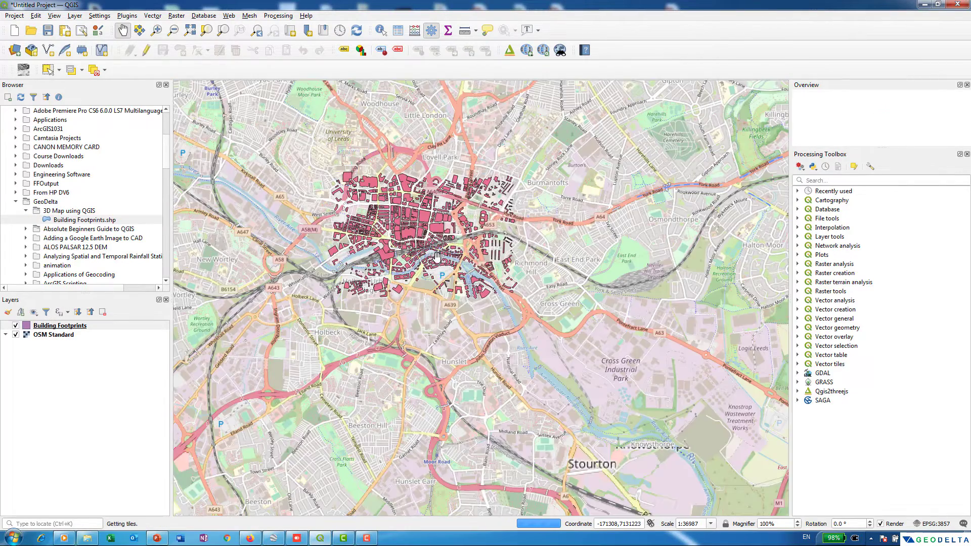
pyautogui.moveTo(435, 264); pyautogui.dragTo(435, 294)
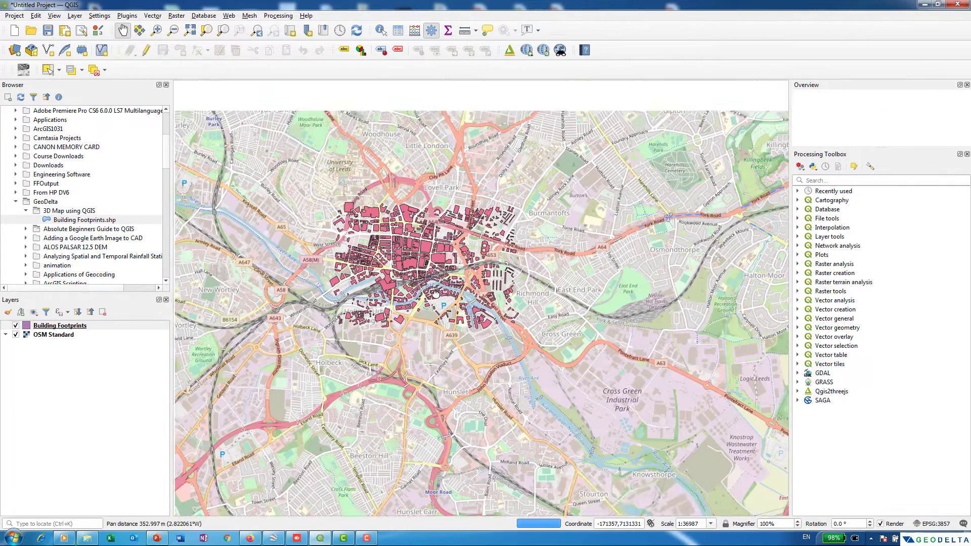
pyautogui.scroll(1, 427, 282)
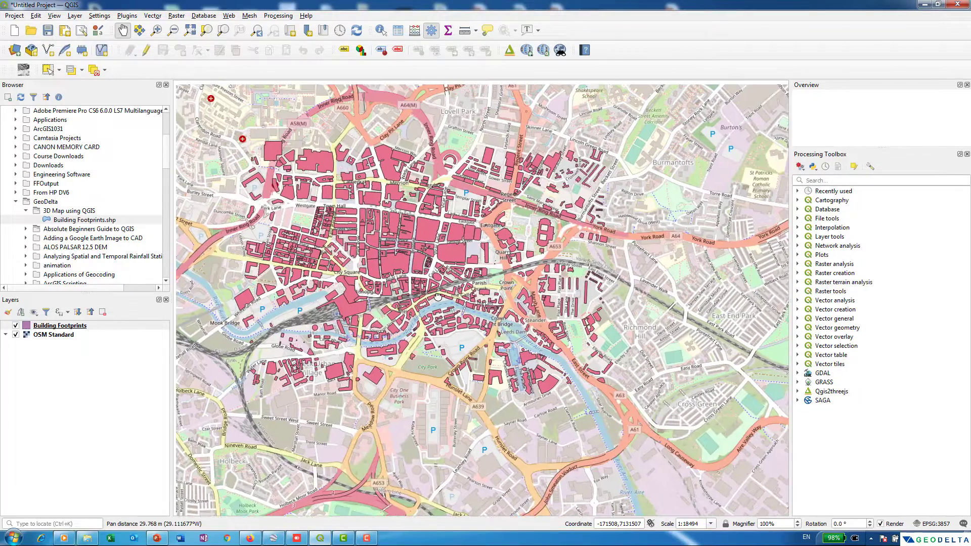
pyautogui.moveTo(427, 282); pyautogui.dragTo(451, 308)
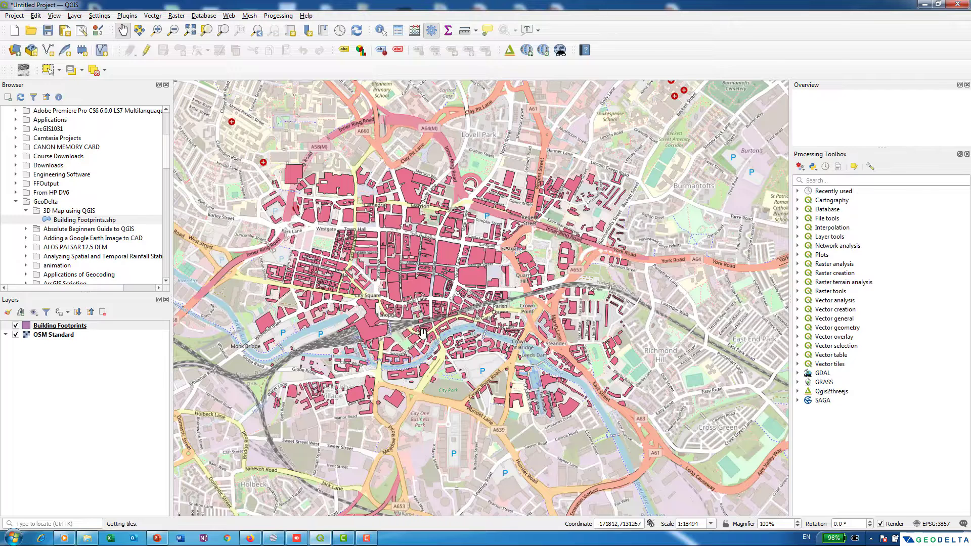
pyautogui.moveTo(422, 333); pyautogui.dragTo(451, 336)
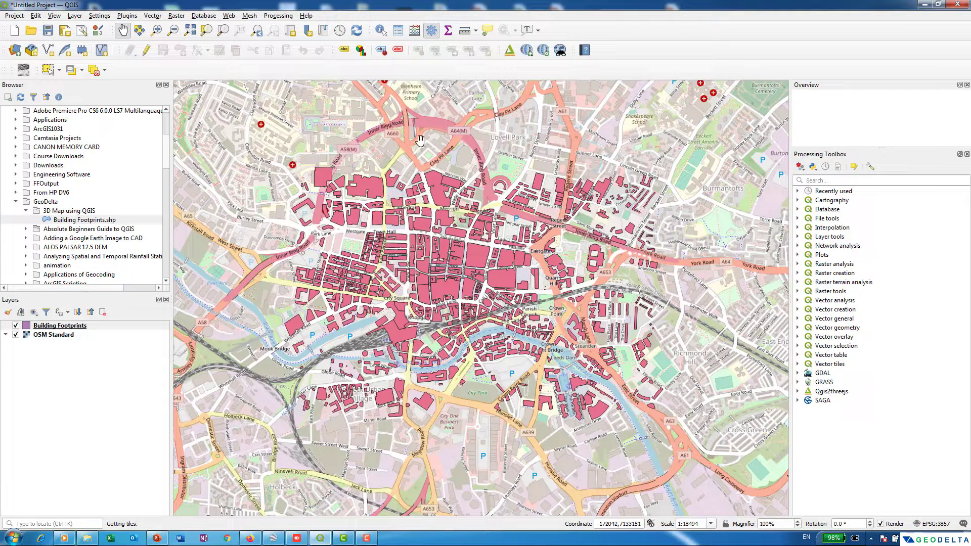
# Create 3D Map 1 via View > New 3D Map View, then reposition and enlarge its window.
pyautogui.click(70, 16)
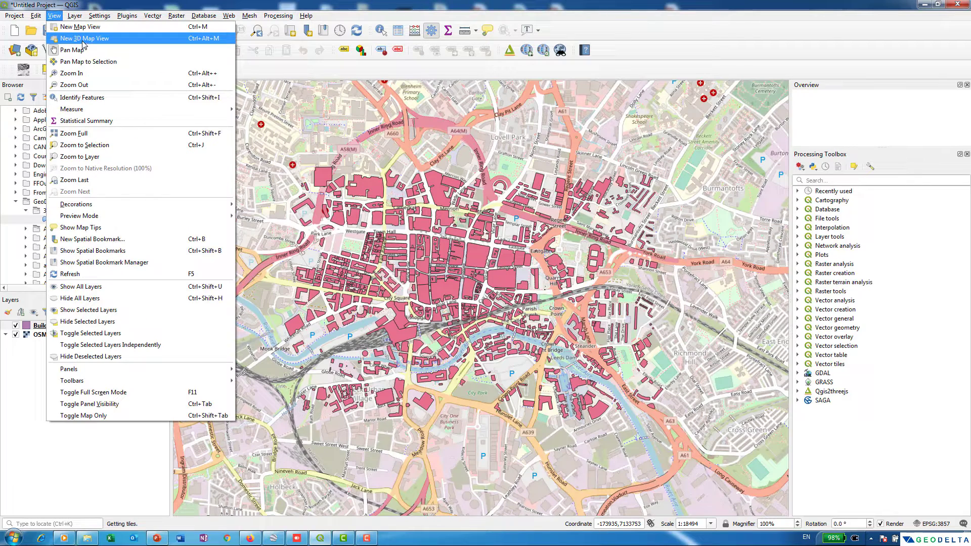
pyautogui.click(84, 40)
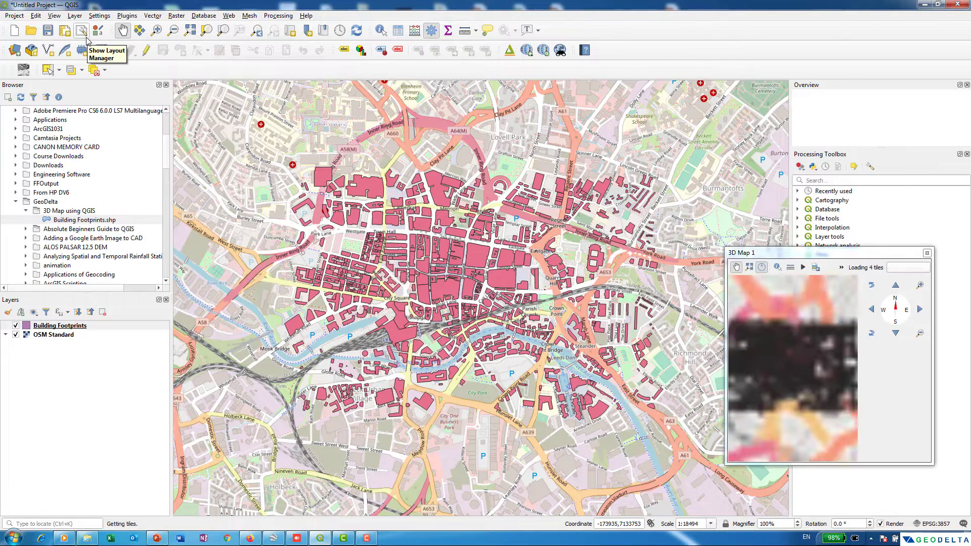
pyautogui.moveTo(769, 253); pyautogui.dragTo(390, 143)
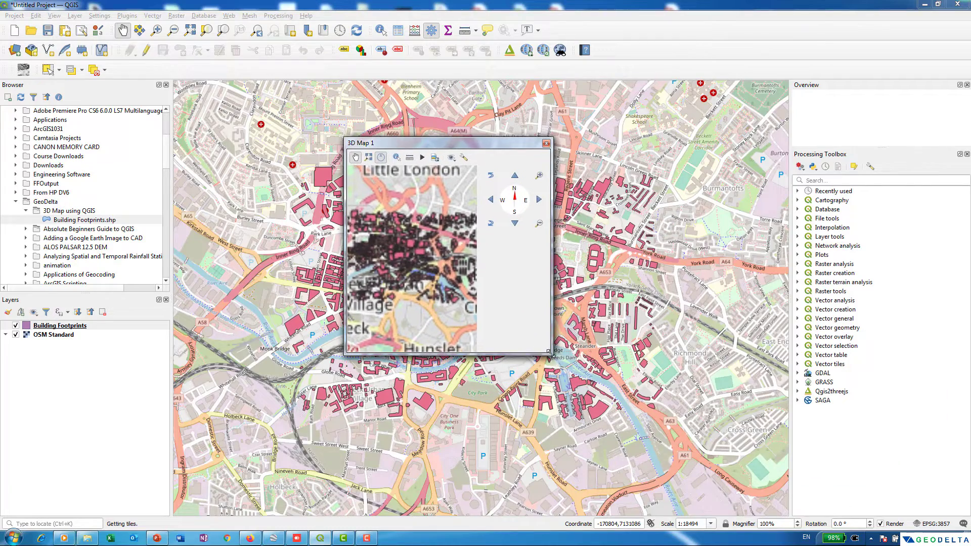
pyautogui.moveTo(550, 355); pyautogui.dragTo(959, 516)
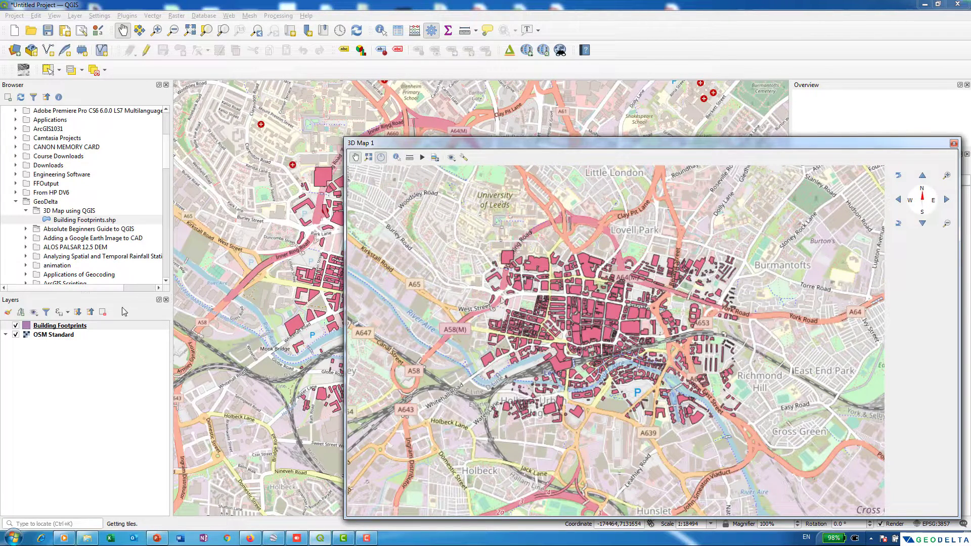
# Set the OSM Standard layer's global opacity to 75.1% and apply it.
pyautogui.rightClick(59, 336)
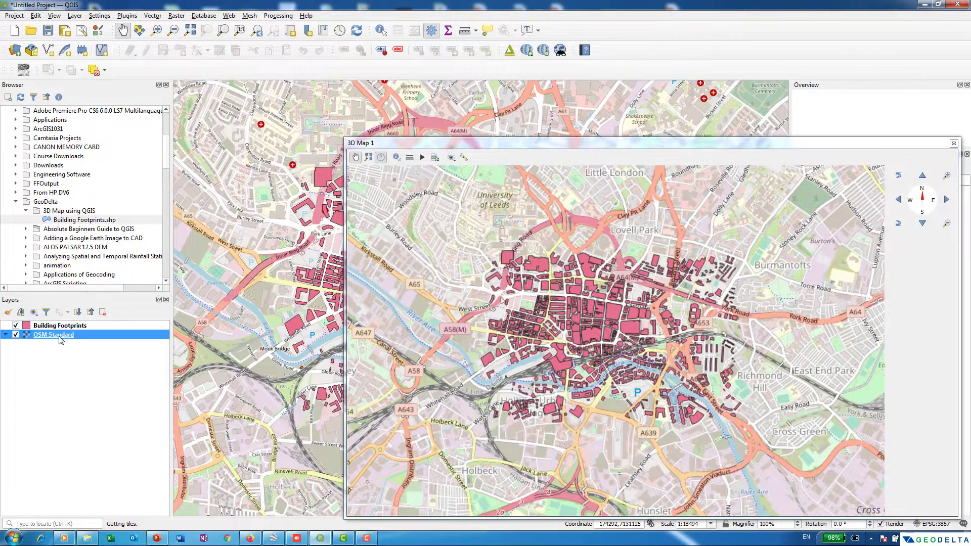
pyautogui.click(101, 510)
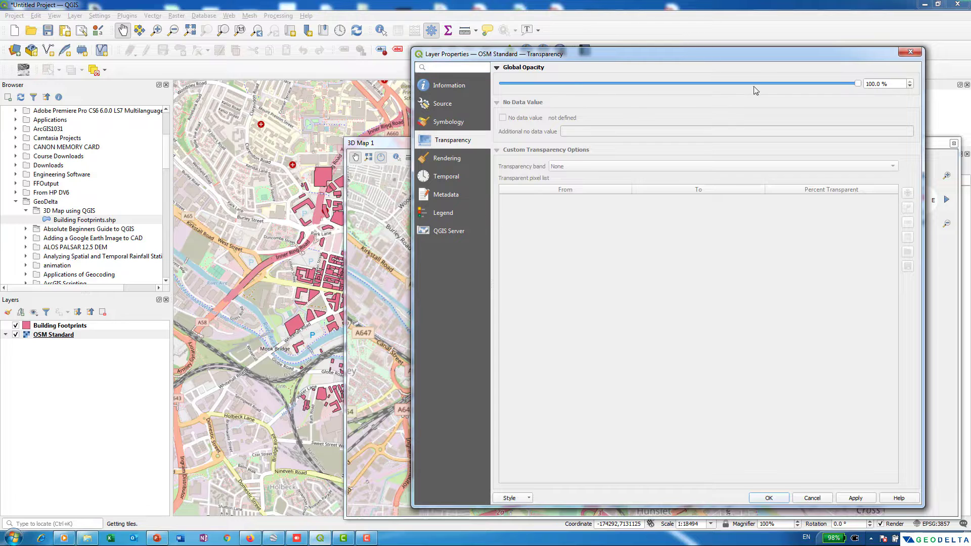
pyautogui.moveTo(857, 83); pyautogui.dragTo(771, 83)
pyautogui.click(854, 498)
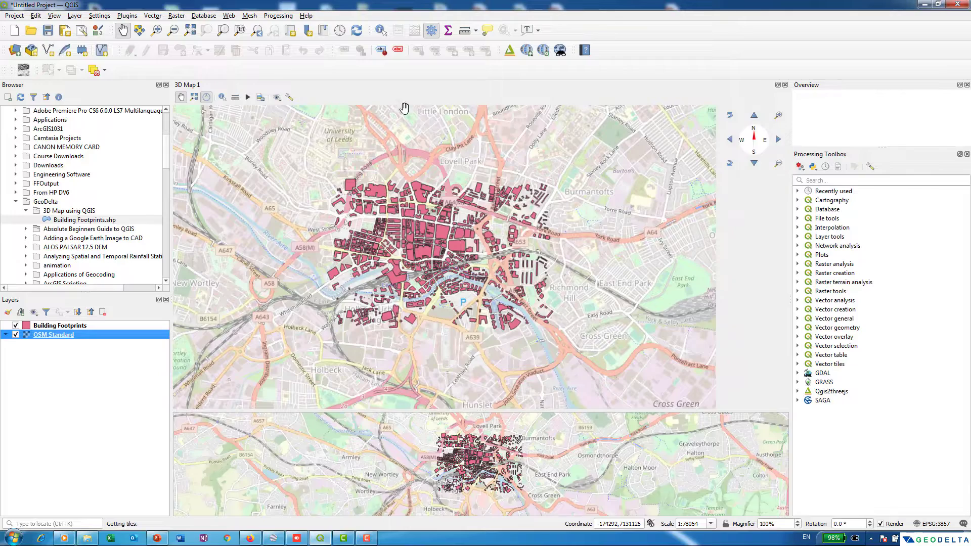
# Float and enlarge 3D Map 1, then rotate and tilt it into an oblique view.
pyautogui.moveTo(384, 85); pyautogui.dragTo(414, 130)
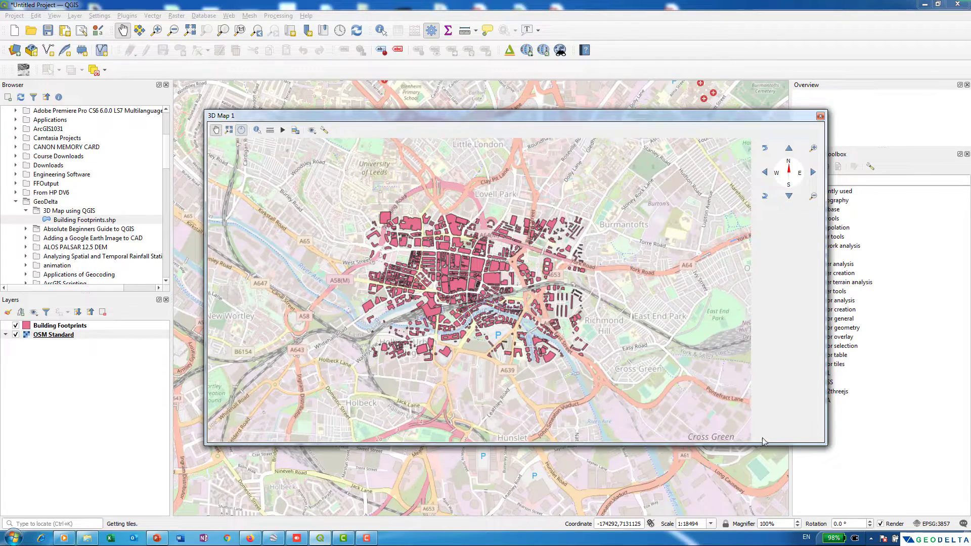
pyautogui.moveTo(823, 443); pyautogui.dragTo(953, 516)
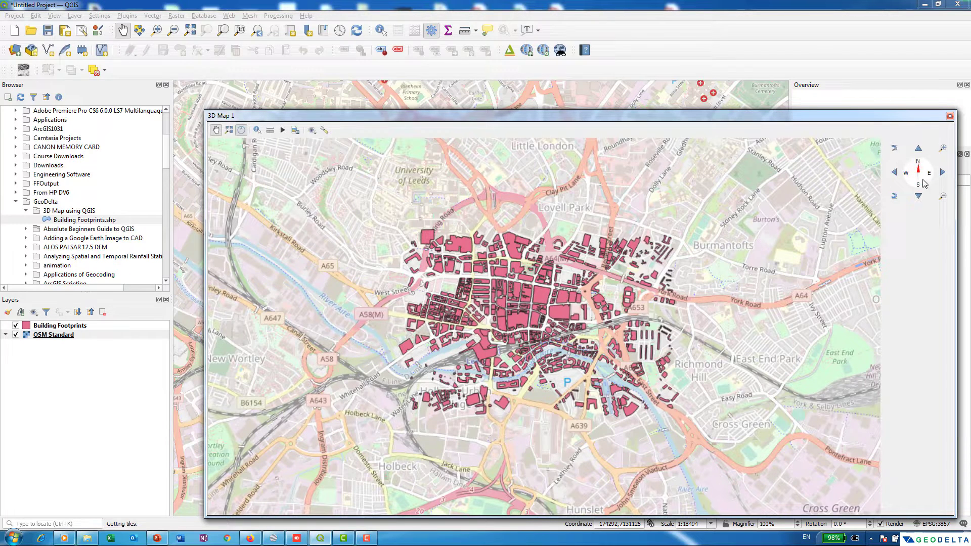
pyautogui.moveTo(920, 168); pyautogui.dragTo(920, 169)
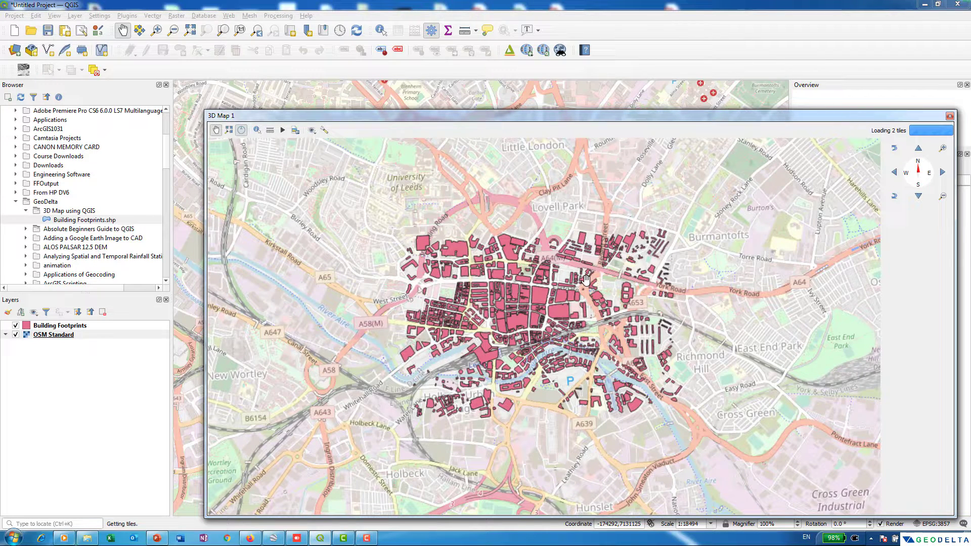
pyautogui.moveTo(585, 283); pyautogui.dragTo(585, 311, button='middle')
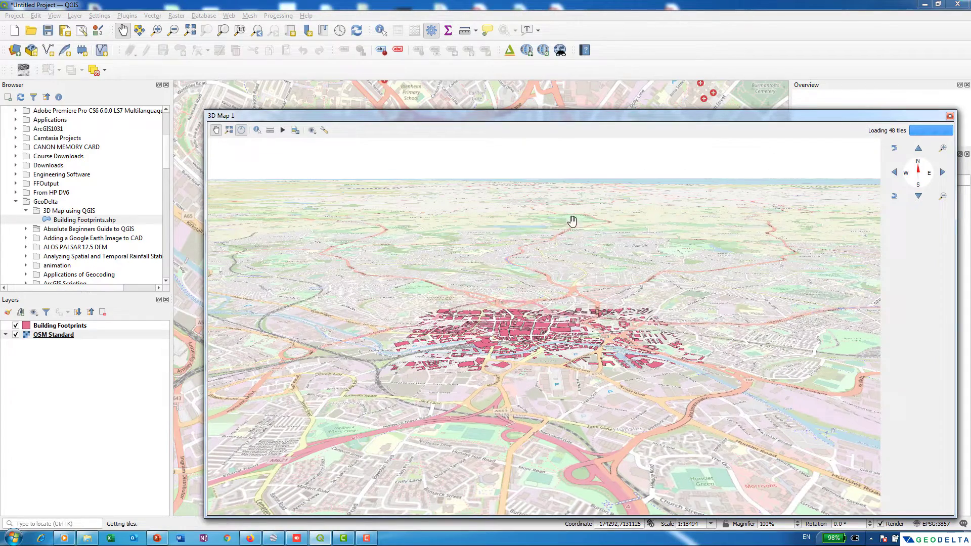
pyautogui.moveTo(541, 115); pyautogui.dragTo(507, 93)
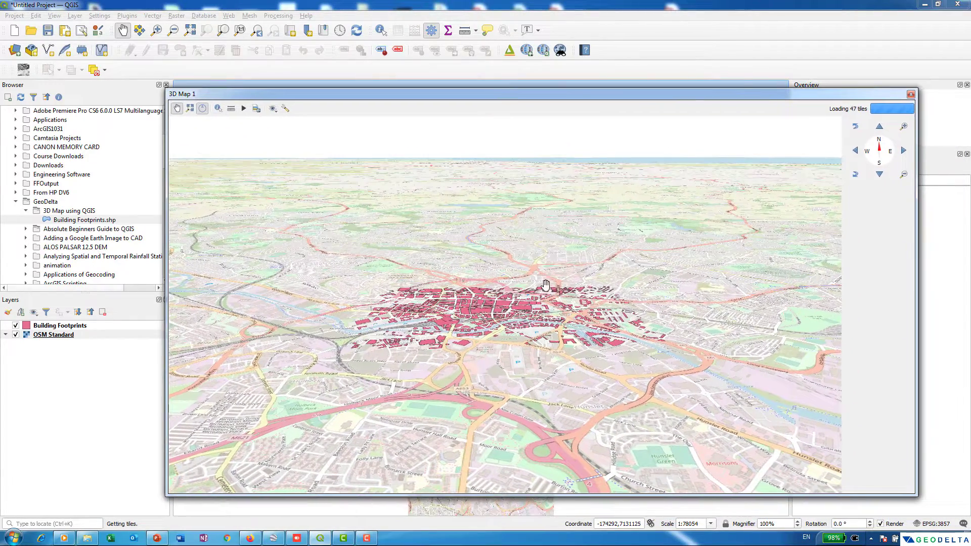
pyautogui.scroll(3, 546, 310)
pyautogui.scroll(-3, 546, 310)
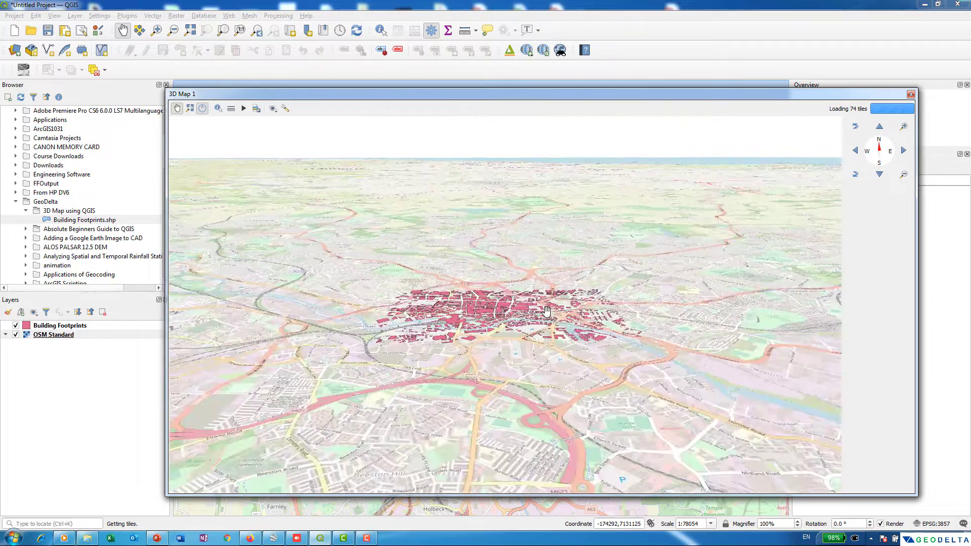
pyautogui.scroll(5, 547, 311)
pyautogui.scroll(2, 546, 310)
pyautogui.scroll(-5, 547, 310)
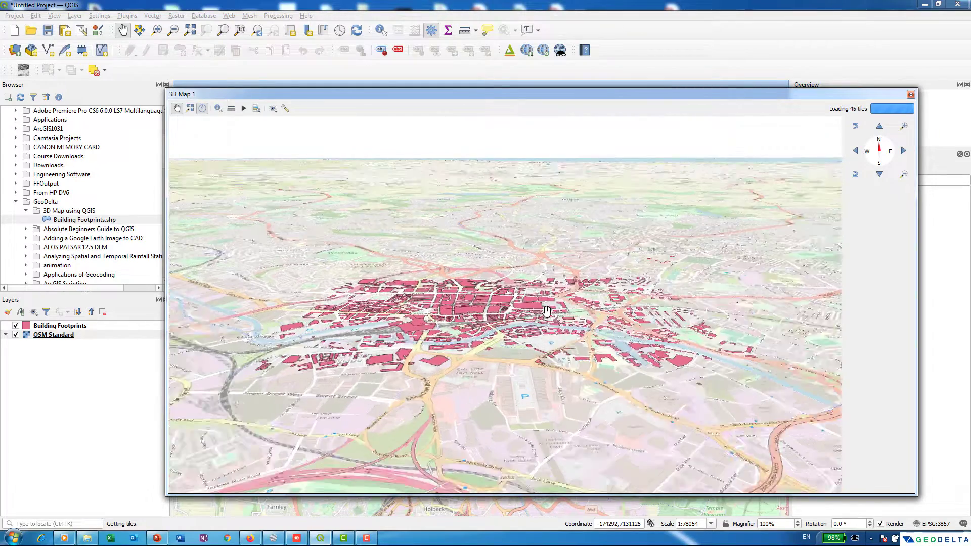
pyautogui.scroll(4, 547, 310)
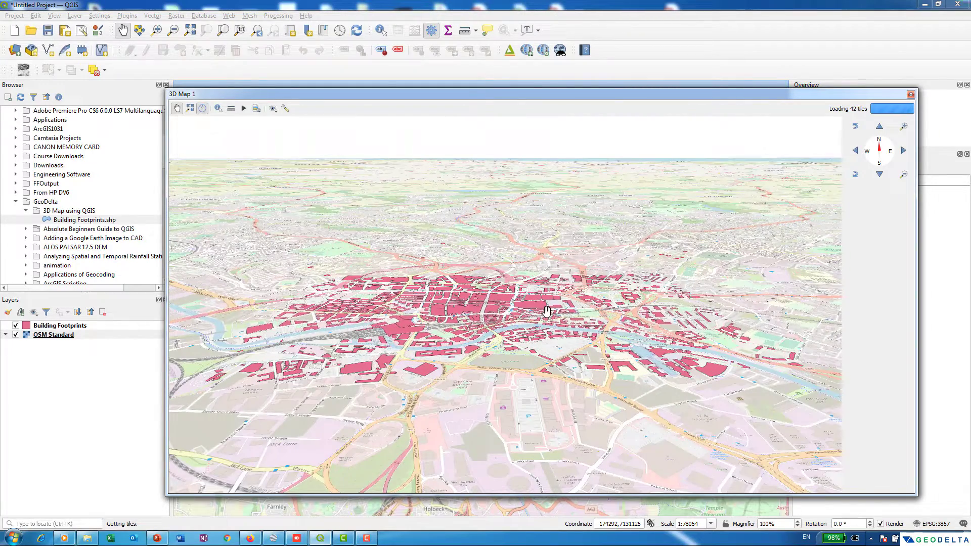
pyautogui.scroll(-2, 546, 311)
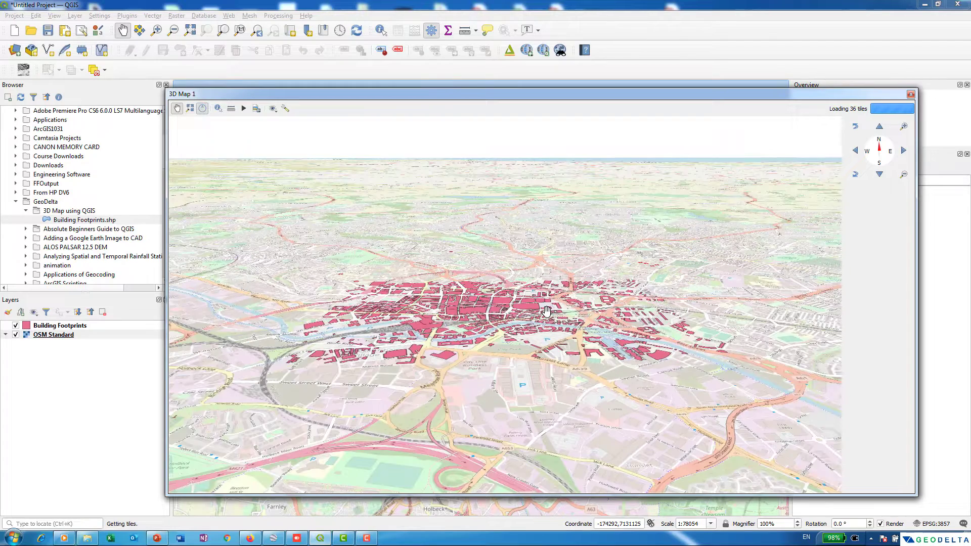
pyautogui.scroll(2, 547, 310)
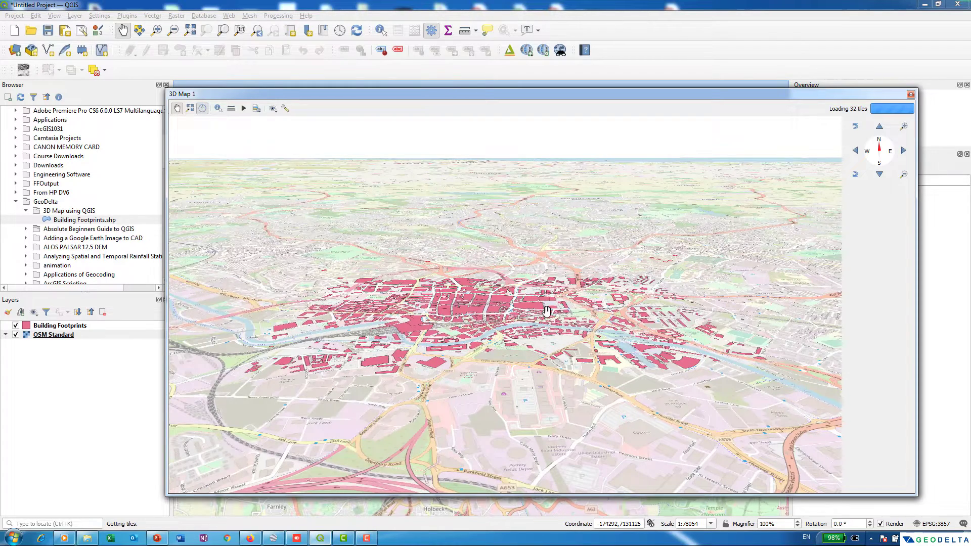
pyautogui.scroll(2, 547, 310)
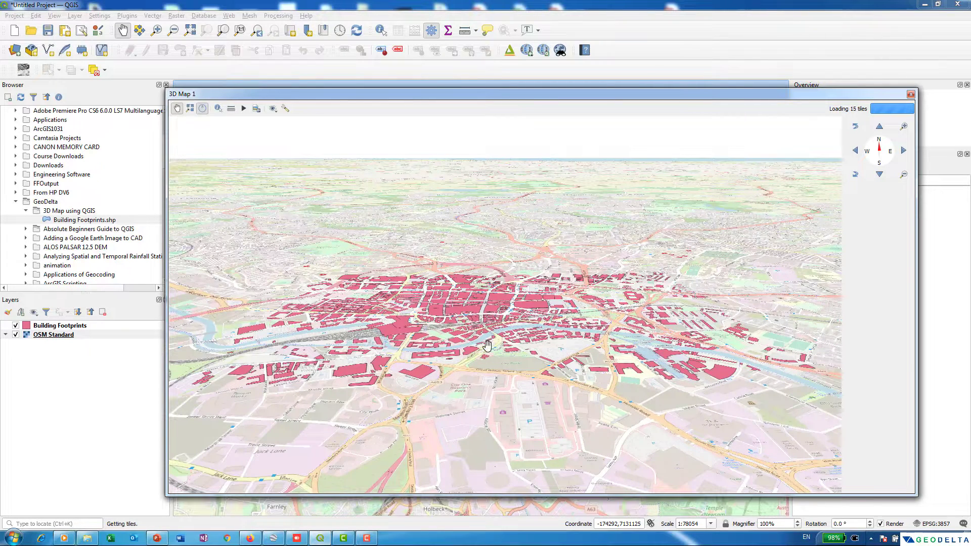
# Choose a Single Symbol 3D renderer in the Building Footprints layer's 3D View properties.
pyautogui.rightClick(78, 327)
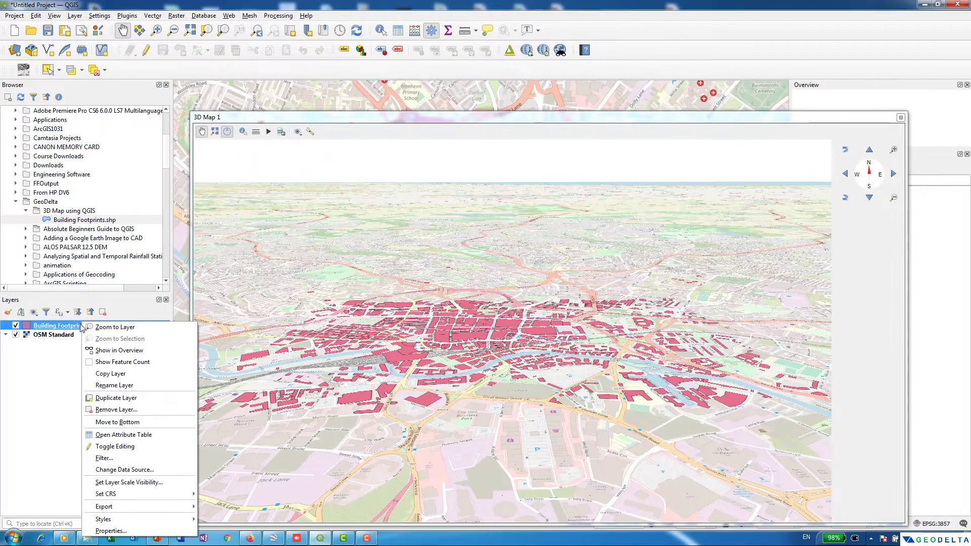
pyautogui.click(119, 534)
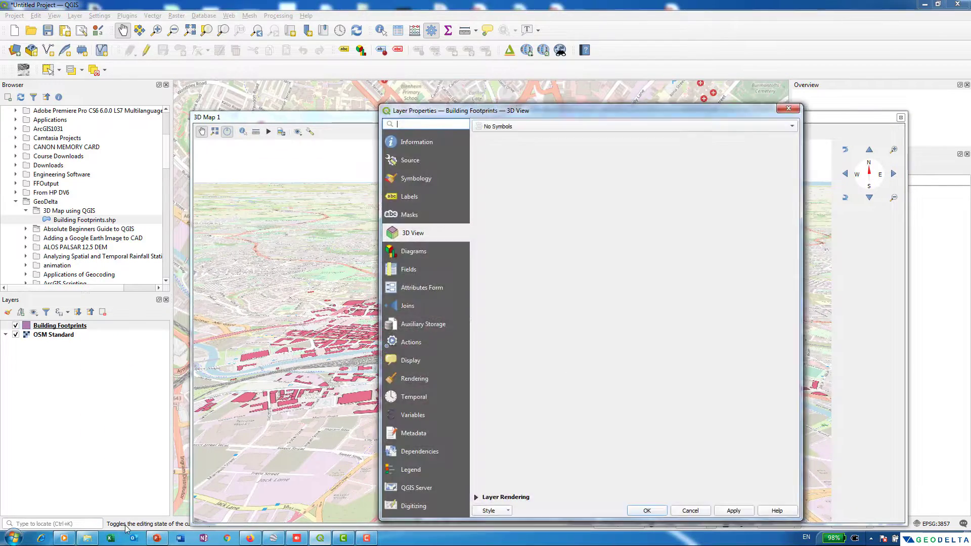
pyautogui.moveTo(516, 110); pyautogui.dragTo(652, 71)
pyautogui.click(656, 87)
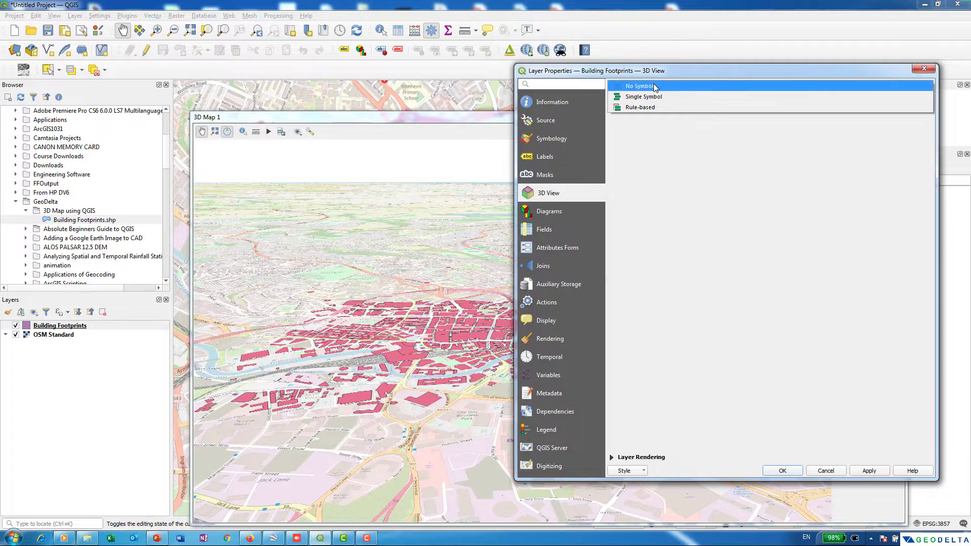
pyautogui.click(660, 96)
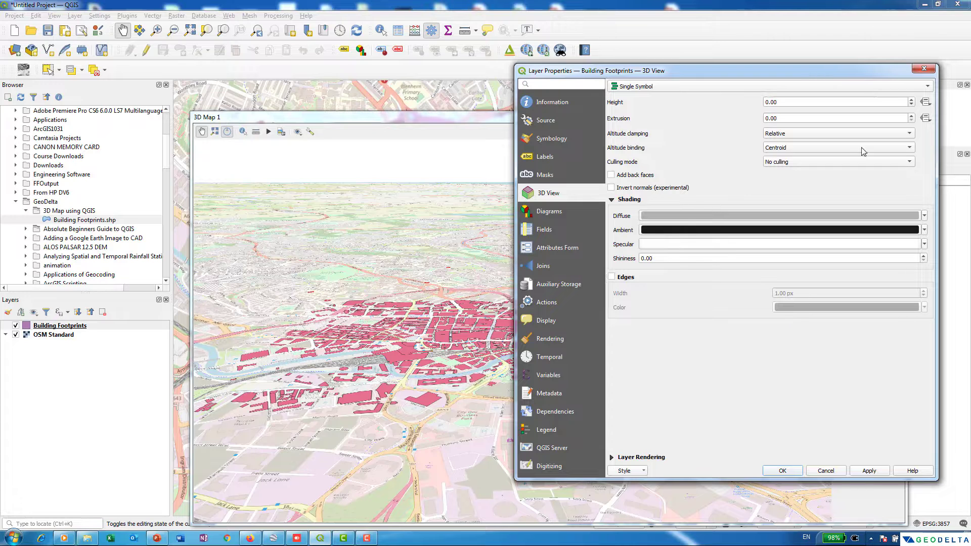
pyautogui.click(926, 119)
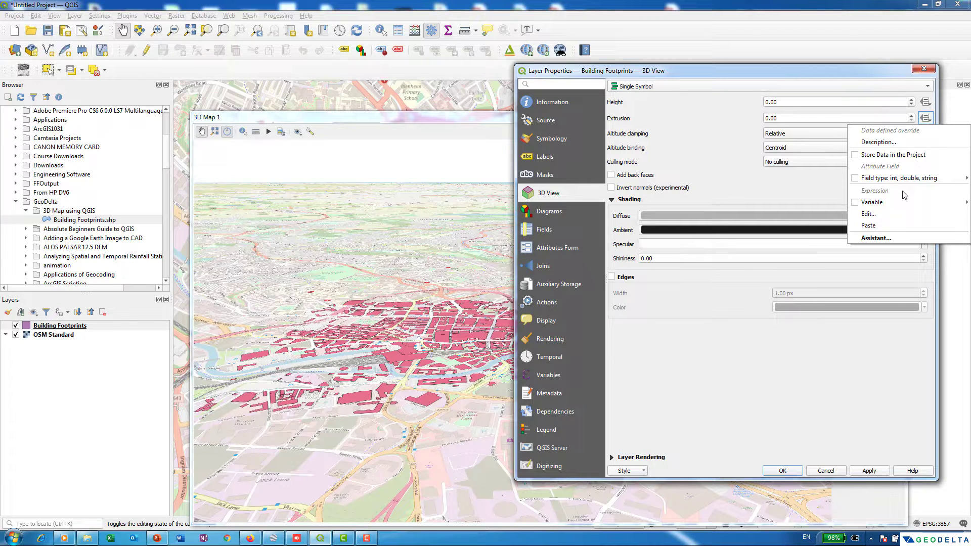
pyautogui.click(824, 200)
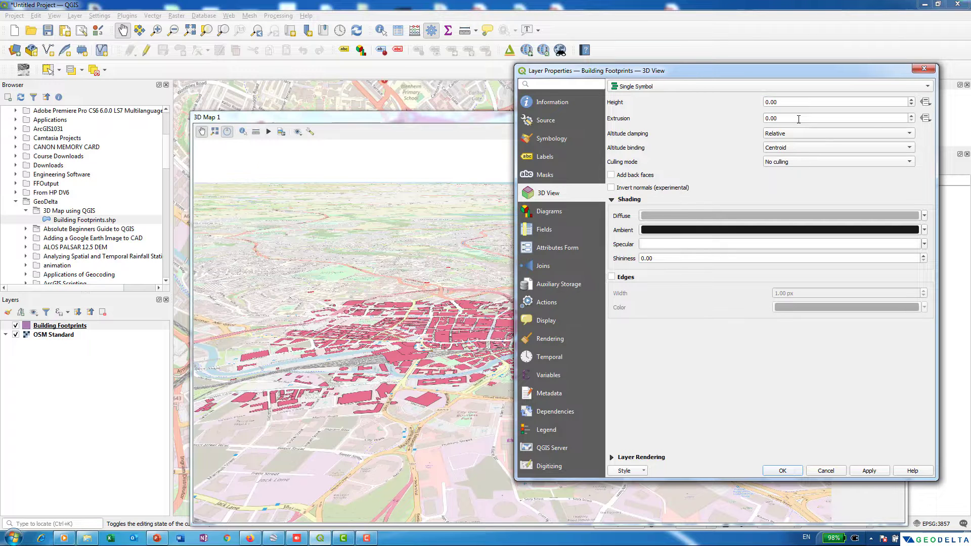
# Set the footprint extrusion to 15 and apply, then raise it to 25 and apply.
pyautogui.doubleClick(798, 118)
pyautogui.write('15')
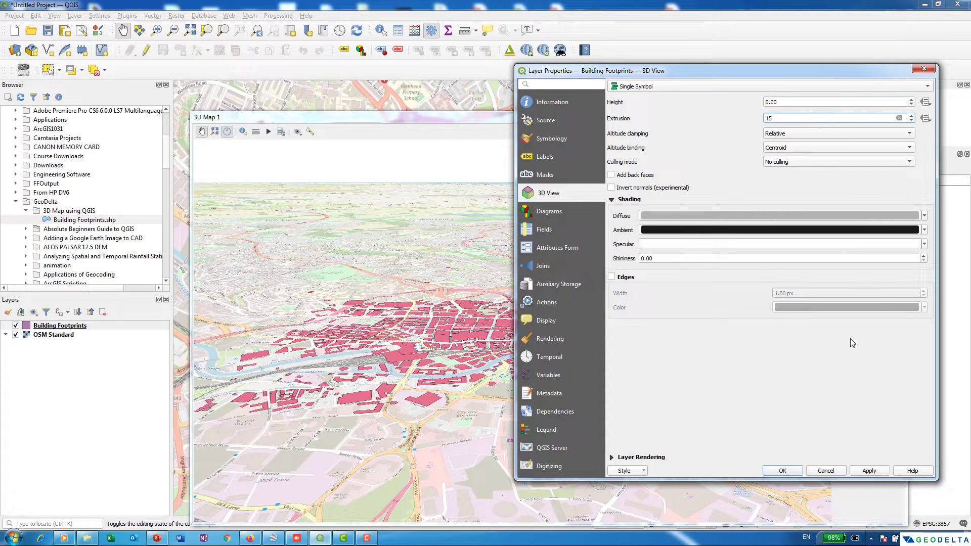
pyautogui.click(870, 472)
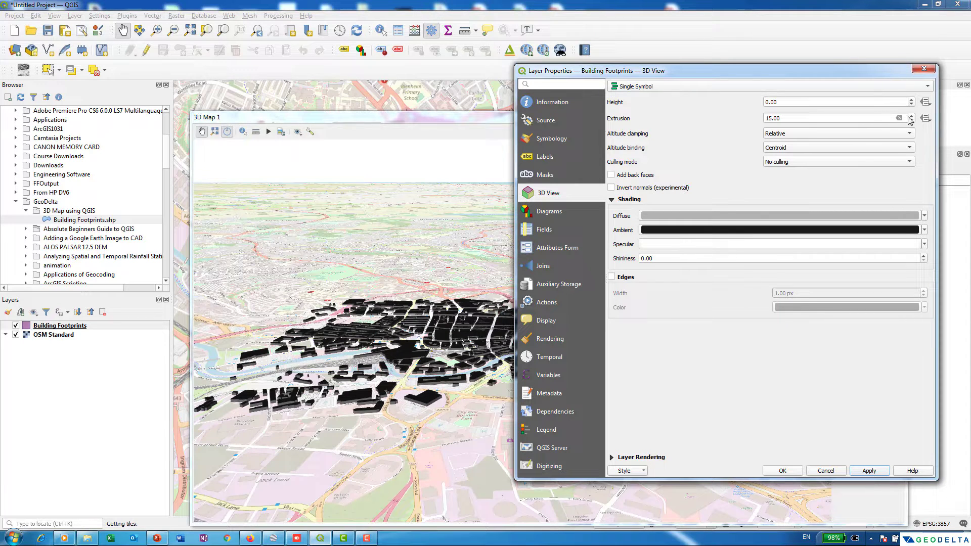
pyautogui.moveTo(888, 120); pyautogui.dragTo(760, 124)
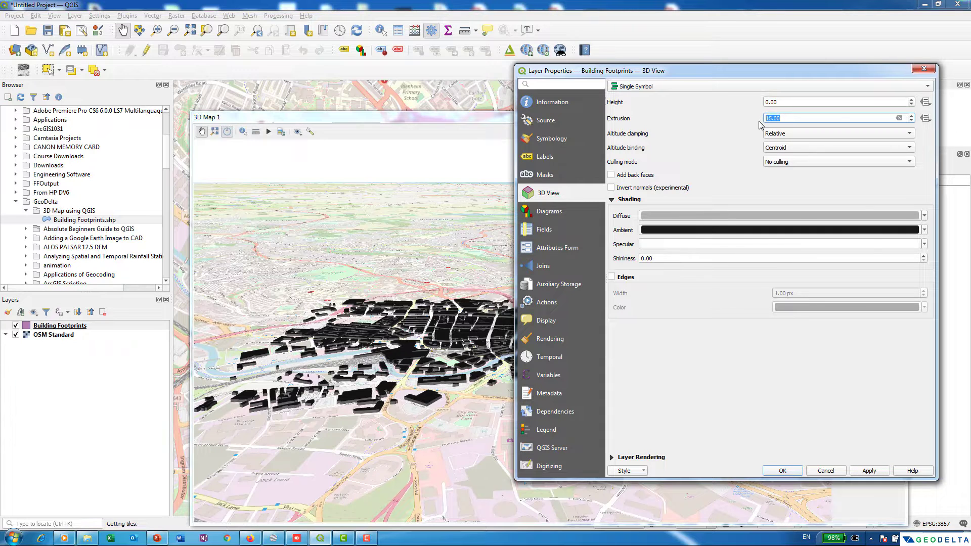
pyautogui.write('25')
pyautogui.click(876, 471)
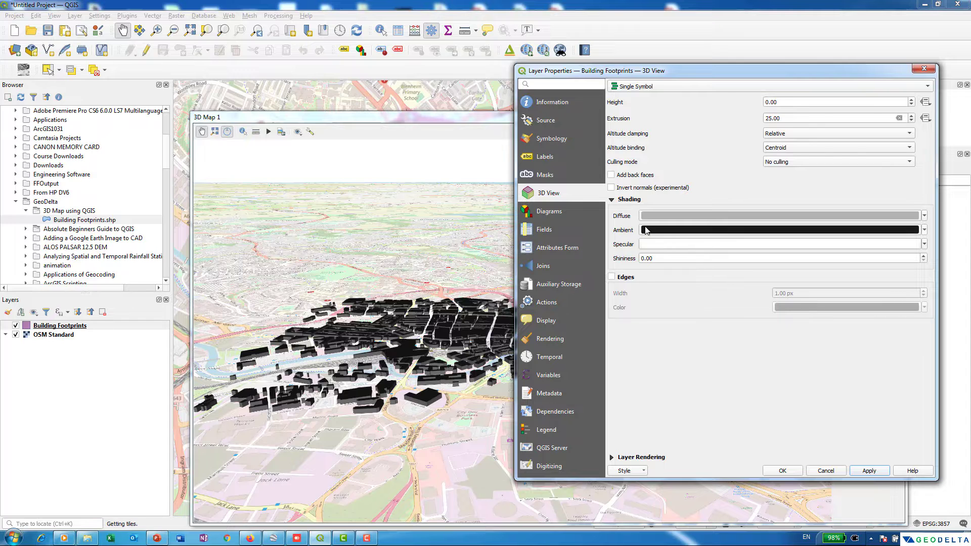
# Set the buildings' ambient colour to dark blue #195eff and apply it.
pyautogui.click(658, 230)
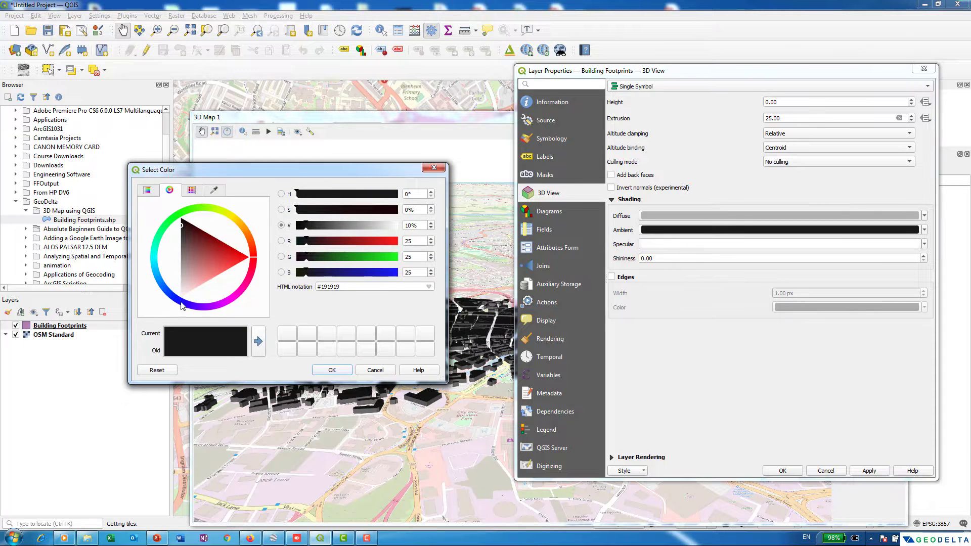
pyautogui.click(163, 295)
pyautogui.moveTo(170, 293)
pyautogui.mouseDown()
pyautogui.moveTo(181, 280)
pyautogui.moveTo(176, 290)
pyautogui.mouseUp()
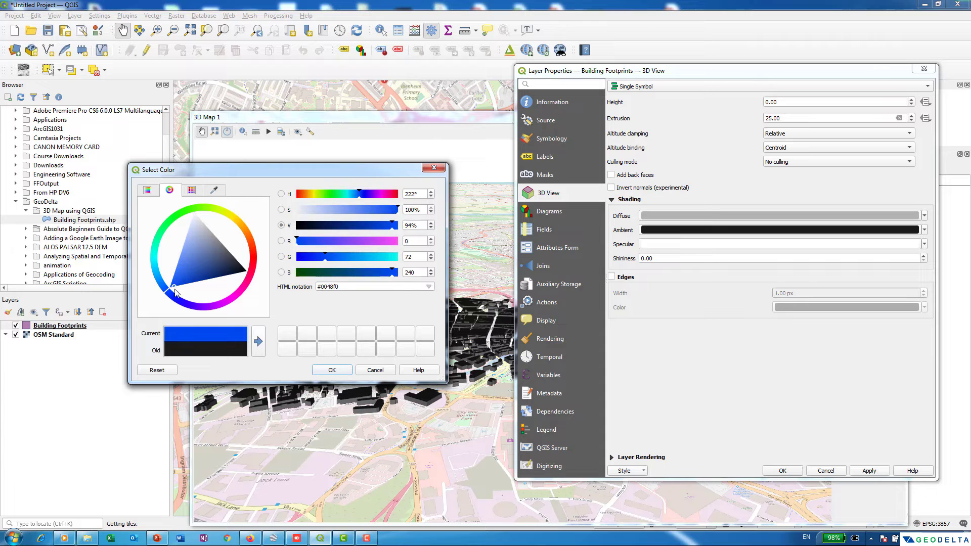
pyautogui.click(331, 369)
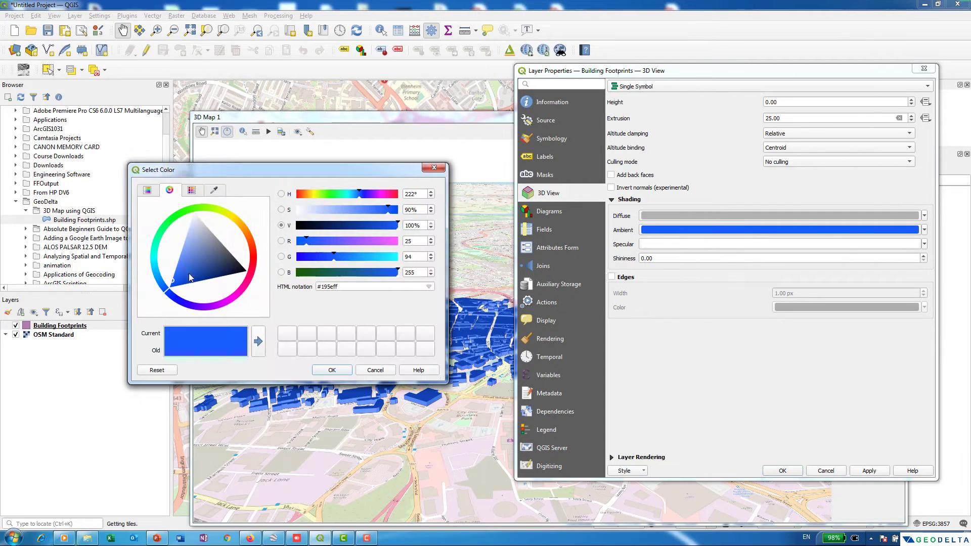
pyautogui.moveTo(189, 277); pyautogui.dragTo(188, 281)
pyautogui.click(332, 370)
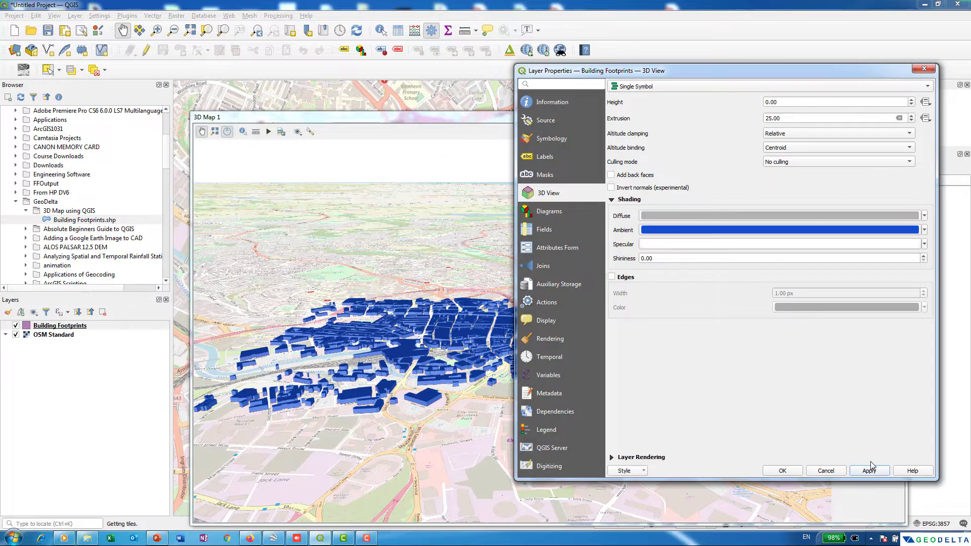
pyautogui.click(868, 467)
pyautogui.click(781, 472)
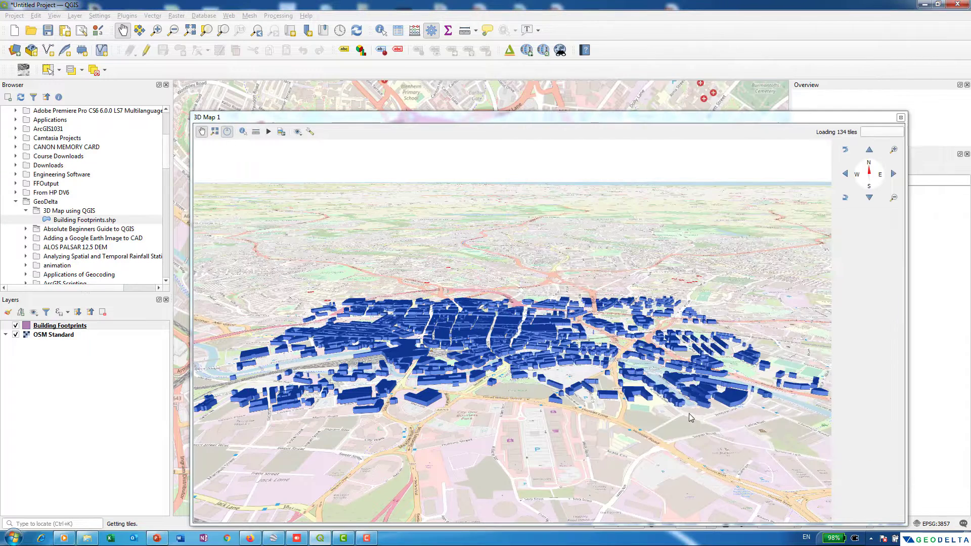
pyautogui.moveTo(496, 394); pyautogui.dragTo(508, 391)
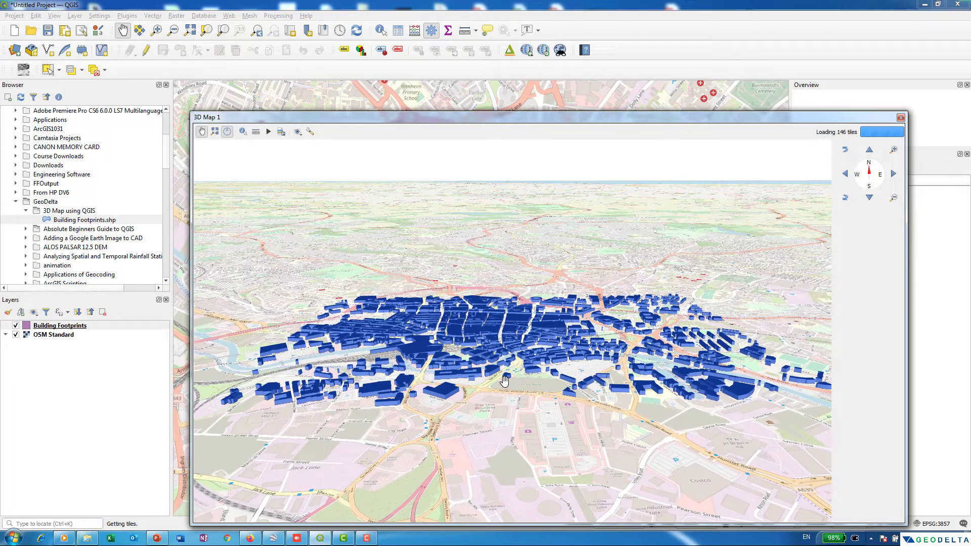
pyautogui.scroll(3, 504, 380)
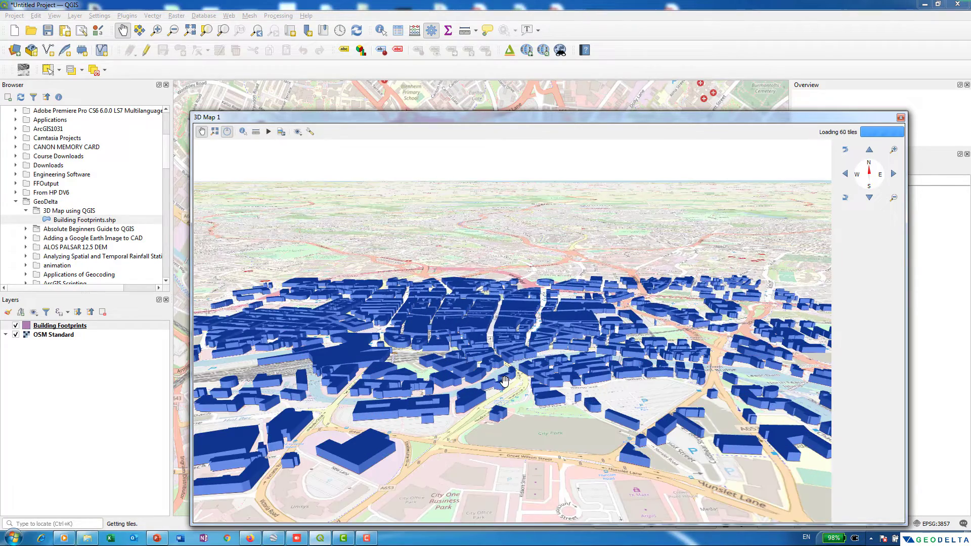
pyautogui.scroll(-3, 504, 381)
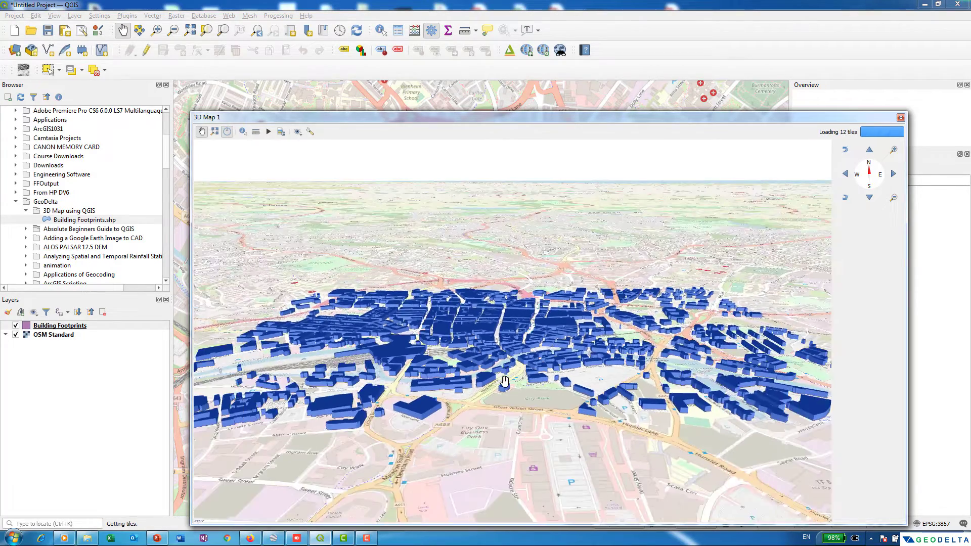
pyautogui.scroll(-1, 504, 381)
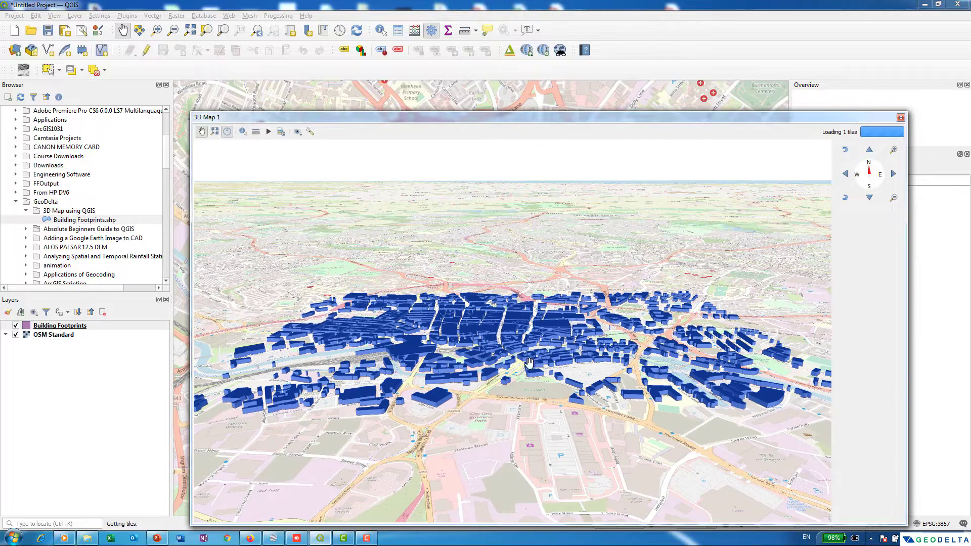
pyautogui.click(844, 198)
pyautogui.click(844, 198)
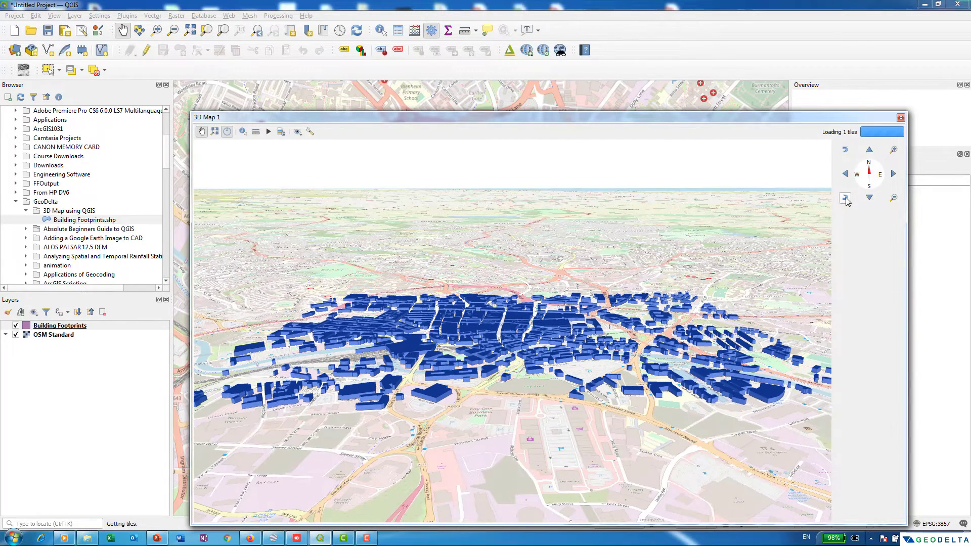
pyautogui.click(845, 151)
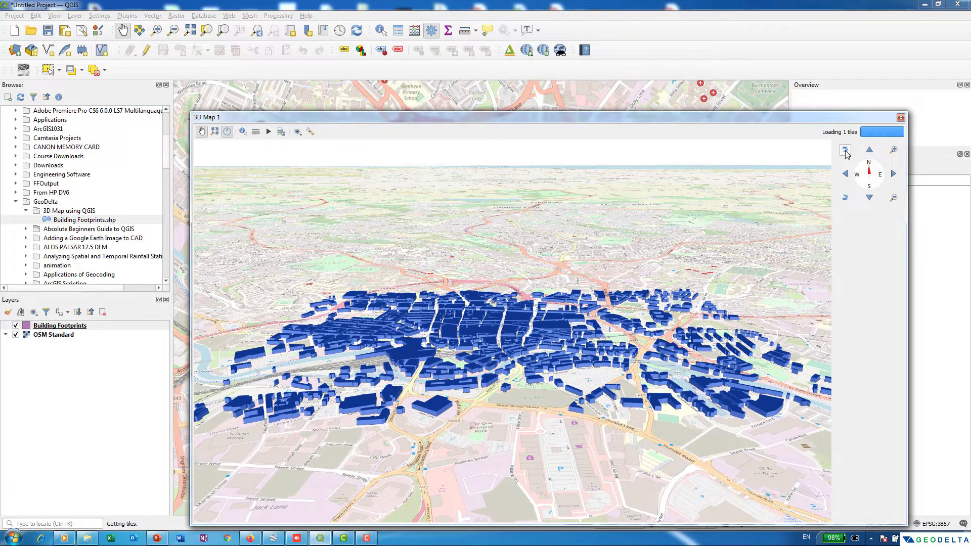
pyautogui.click(893, 173)
pyautogui.click(844, 173)
pyautogui.scroll(1, 585, 325)
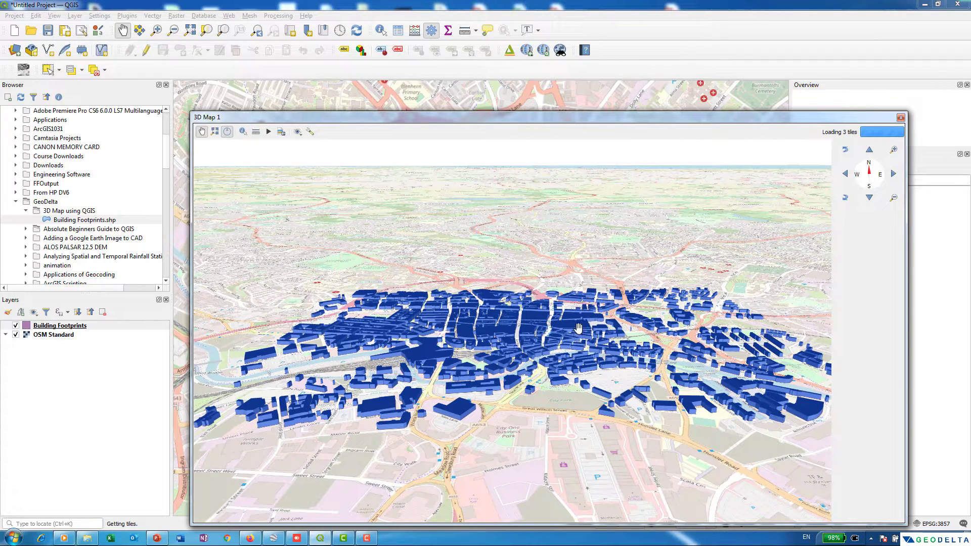
pyautogui.scroll(3, 585, 321)
pyautogui.scroll(-4, 637, 322)
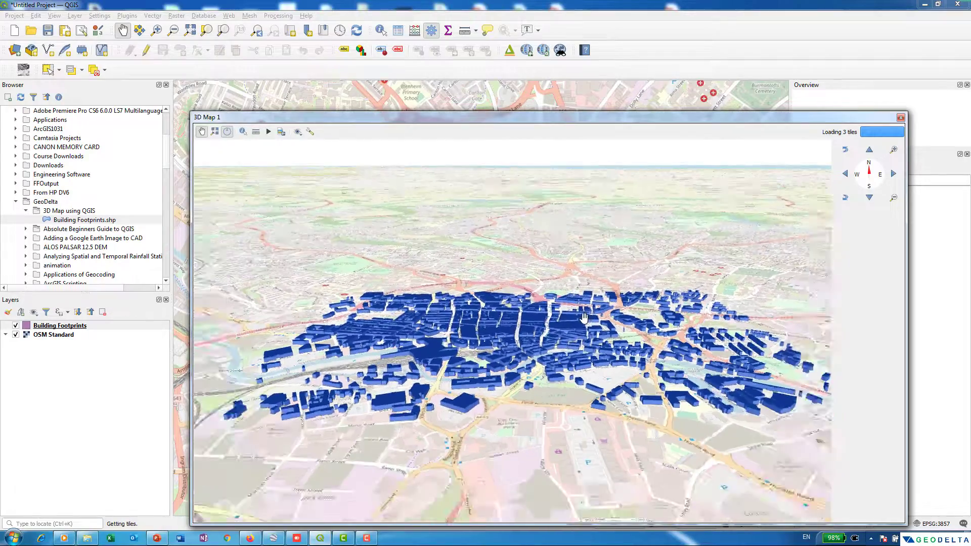
pyautogui.scroll(5, 593, 377)
pyautogui.scroll(-5, 594, 378)
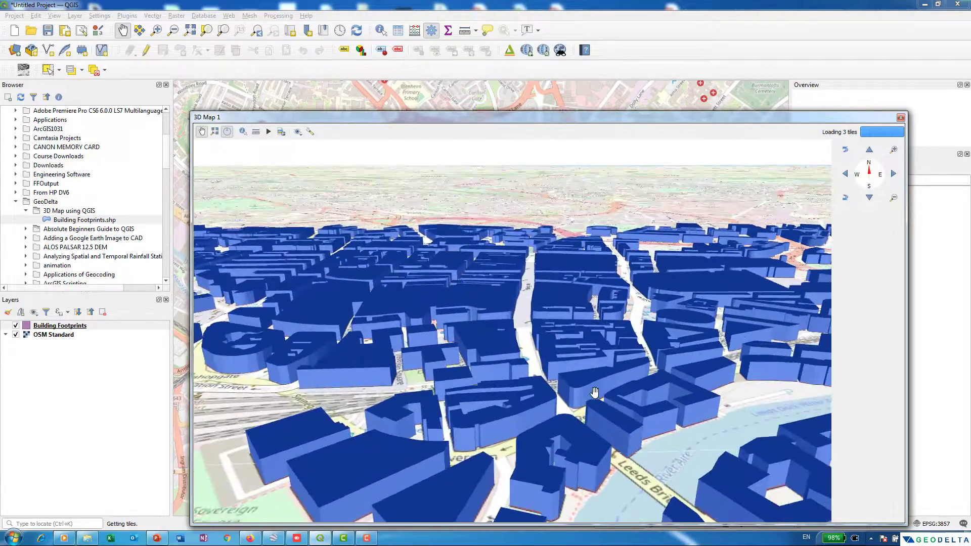
pyautogui.scroll(-2, 647, 310)
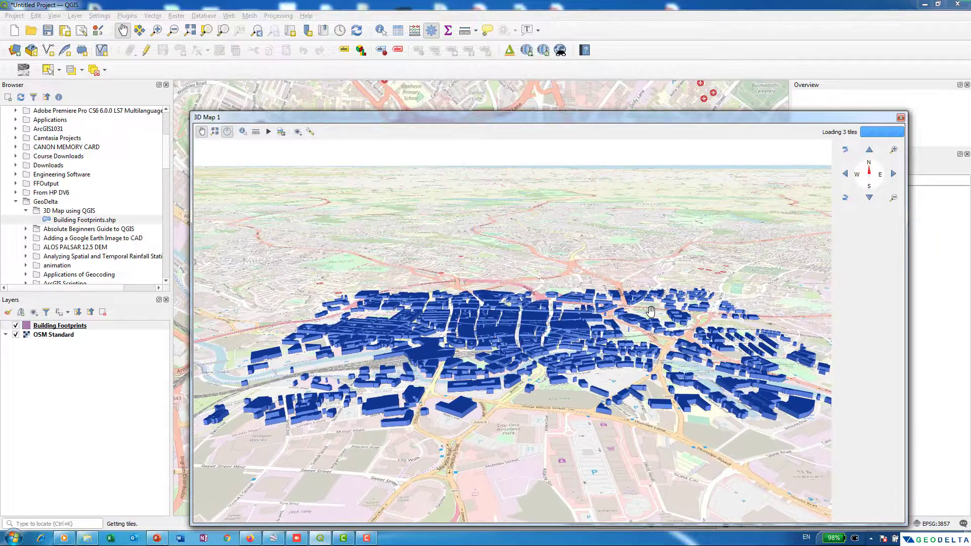
pyautogui.moveTo(650, 309); pyautogui.dragTo(522, 348, button='middle')
pyautogui.scroll(1, 551, 348)
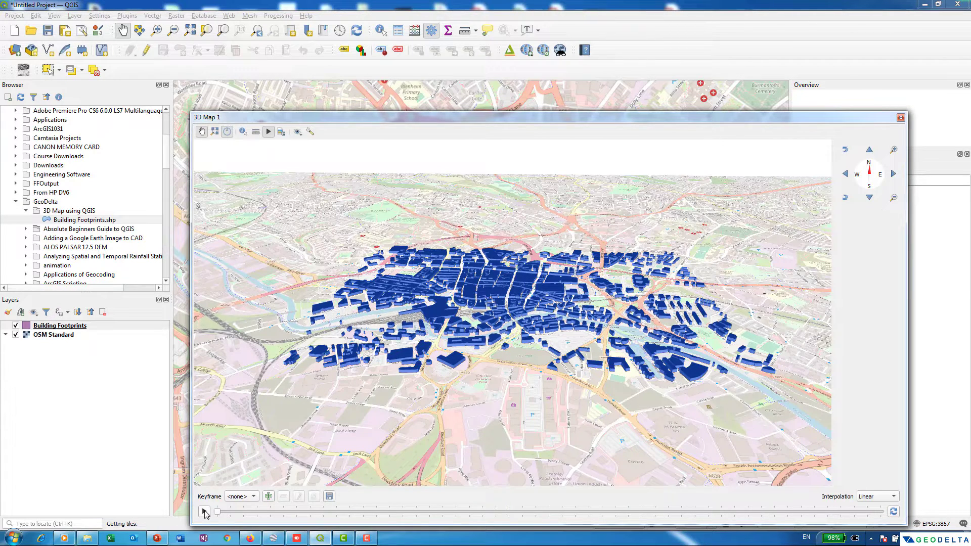
# Play the fly-through animation, then open the keyframe list to return to 0 s.
pyautogui.click(205, 512)
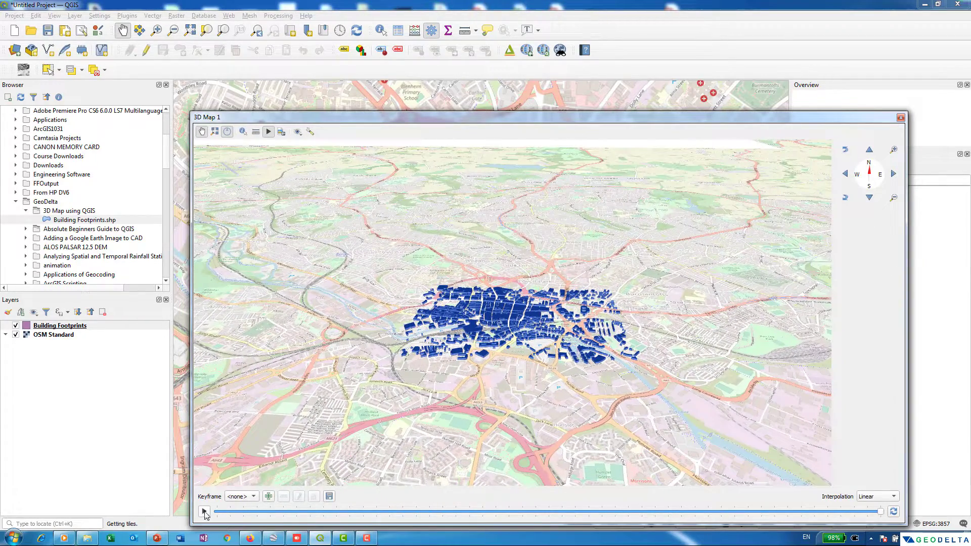
pyautogui.click(235, 497)
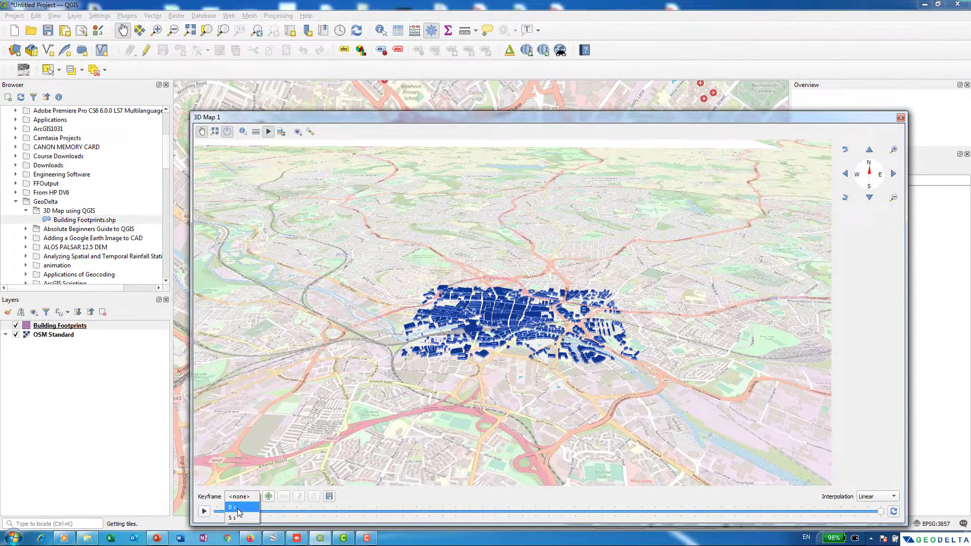
# Jump to the 0 s camera keyframe and zoom in over the buildings.
pyautogui.click(240, 512)
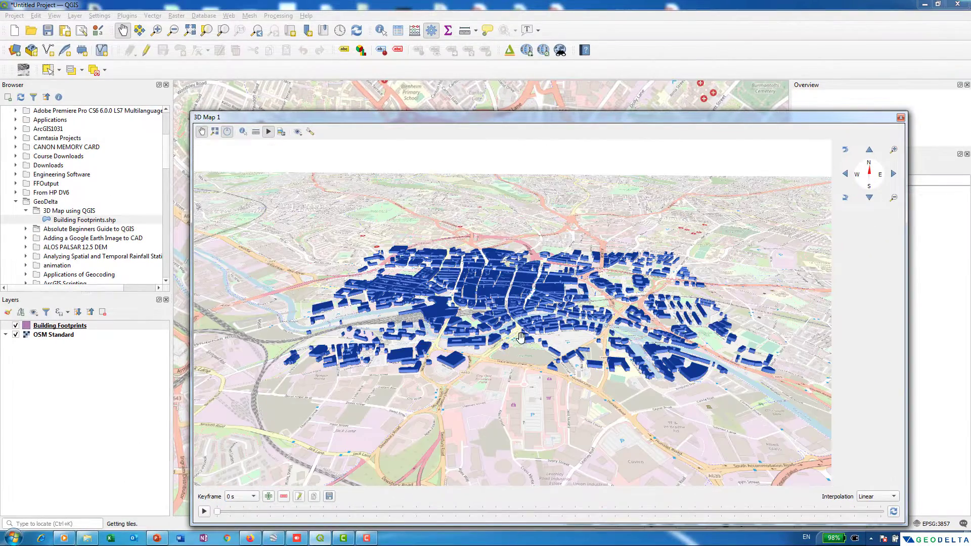
pyautogui.scroll(5, 516, 328)
pyautogui.scroll(3, 497, 313)
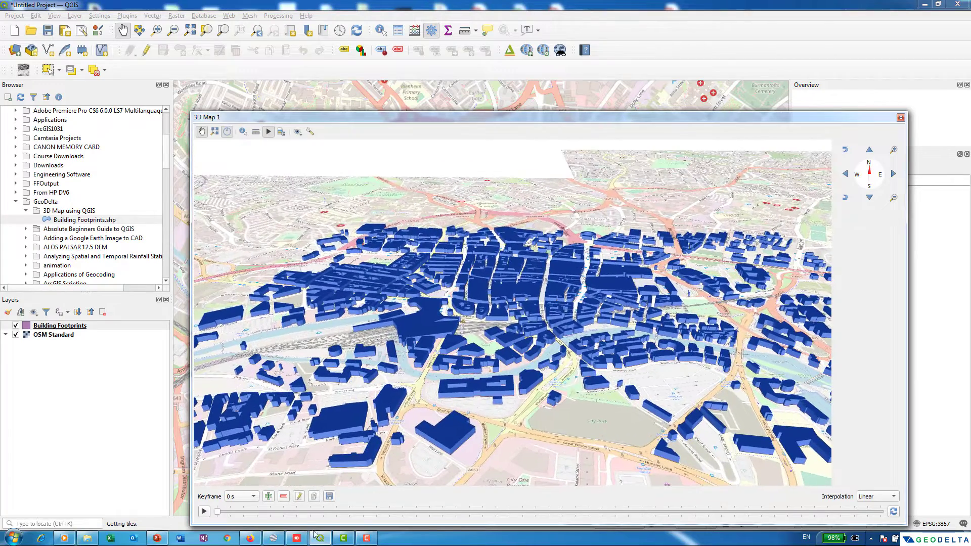
pyautogui.click(242, 499)
pyautogui.click(242, 498)
pyautogui.scroll(2, 529, 344)
pyautogui.scroll(3, 529, 345)
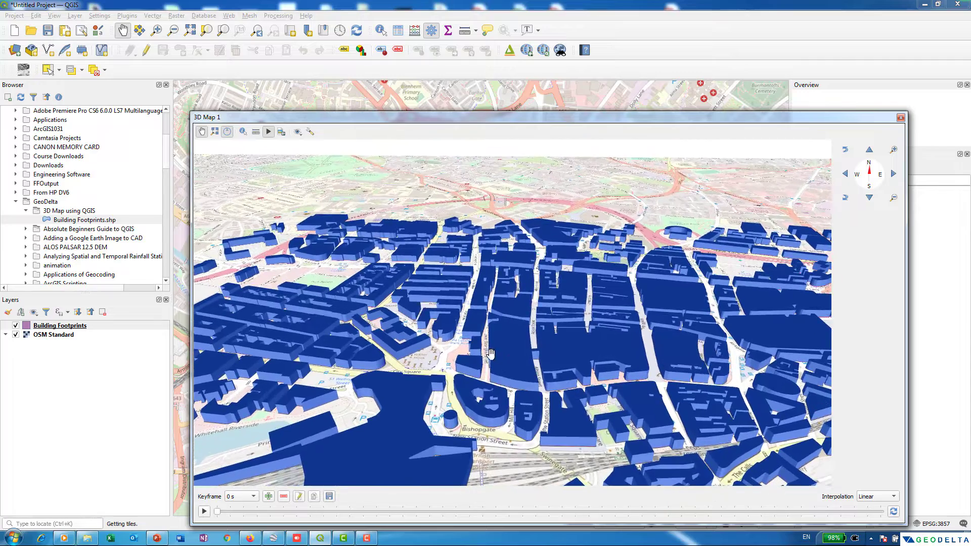
pyautogui.scroll(2, 523, 350)
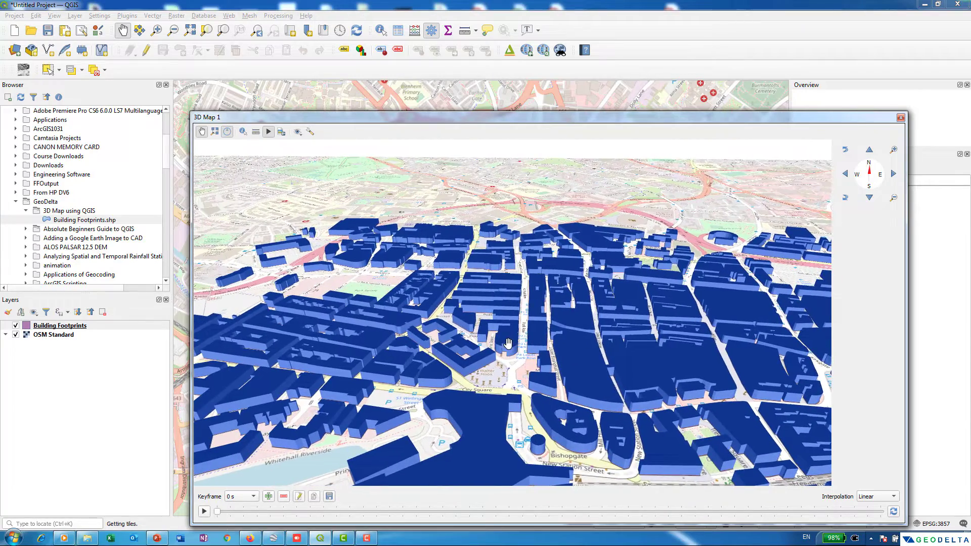
# From the 5 s keyframe, frame East Street and Knights Way Bridge and add a 10 s keyframe.
pyautogui.click(247, 496)
pyautogui.click(247, 507)
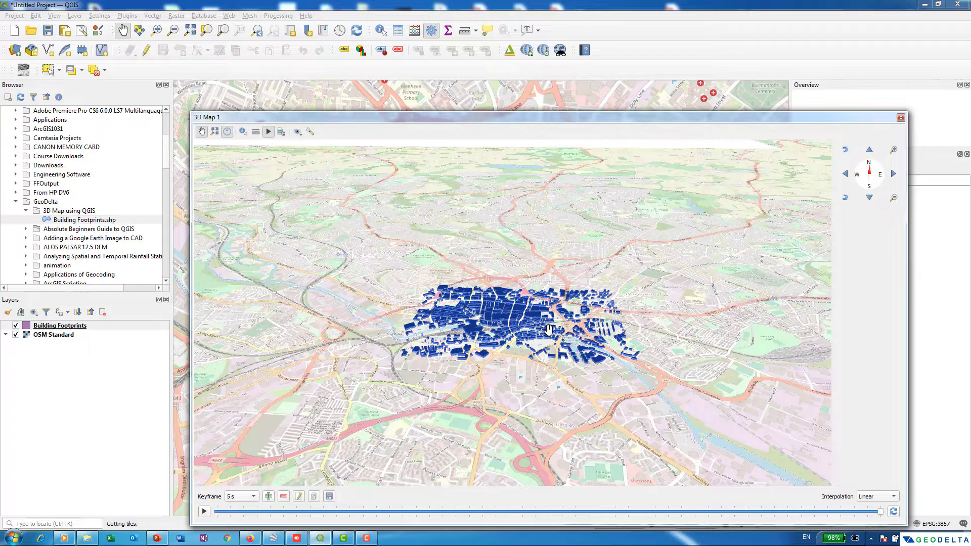
pyautogui.scroll(5, 549, 329)
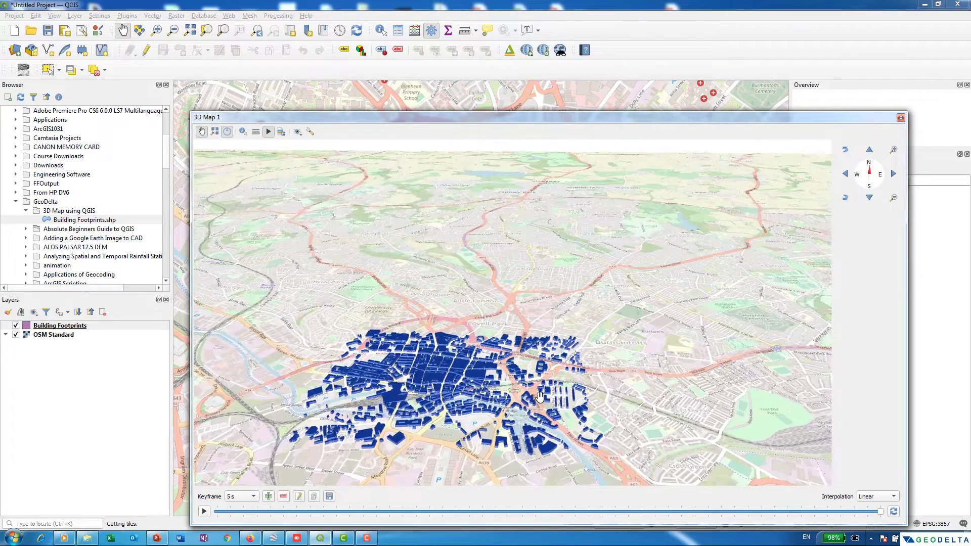
pyautogui.scroll(5, 524, 400)
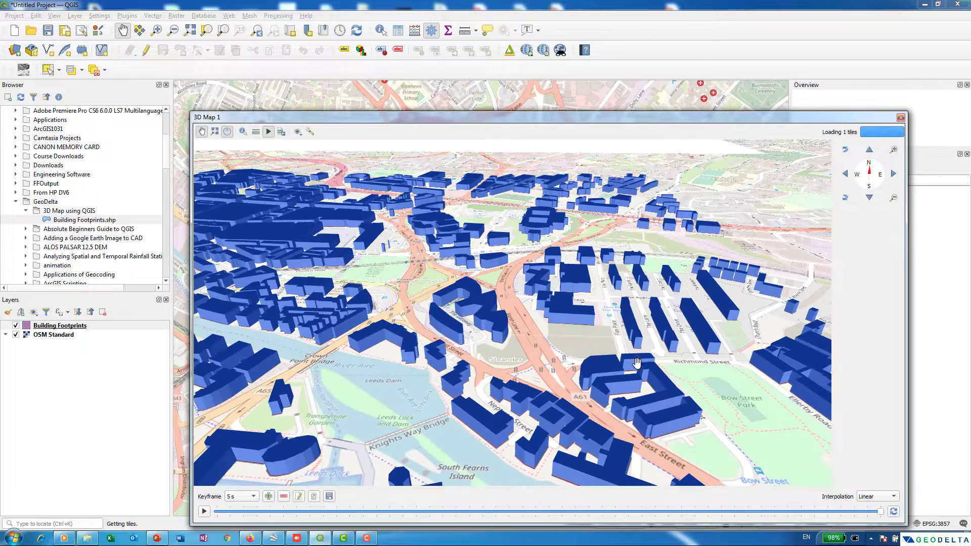
pyautogui.moveTo(636, 363); pyautogui.dragTo(559, 346)
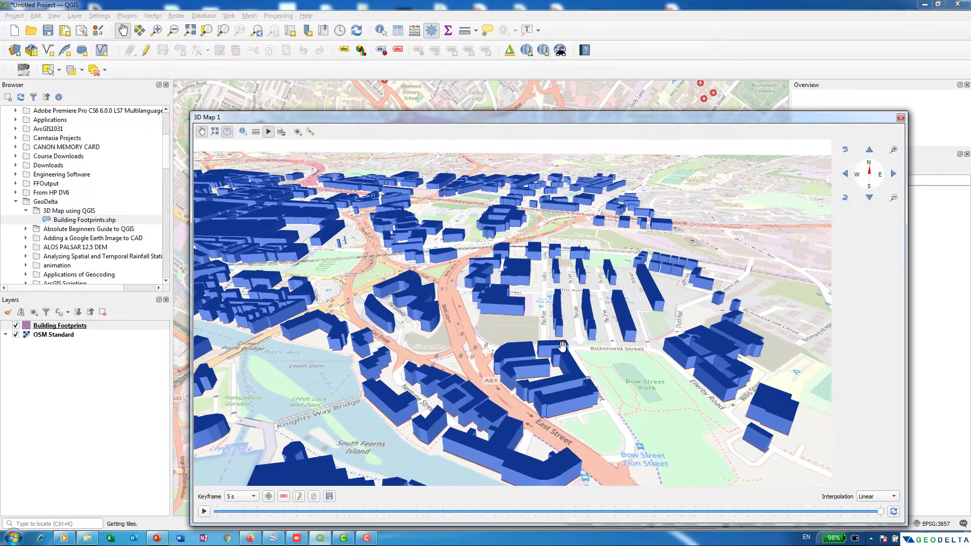
pyautogui.click(269, 497)
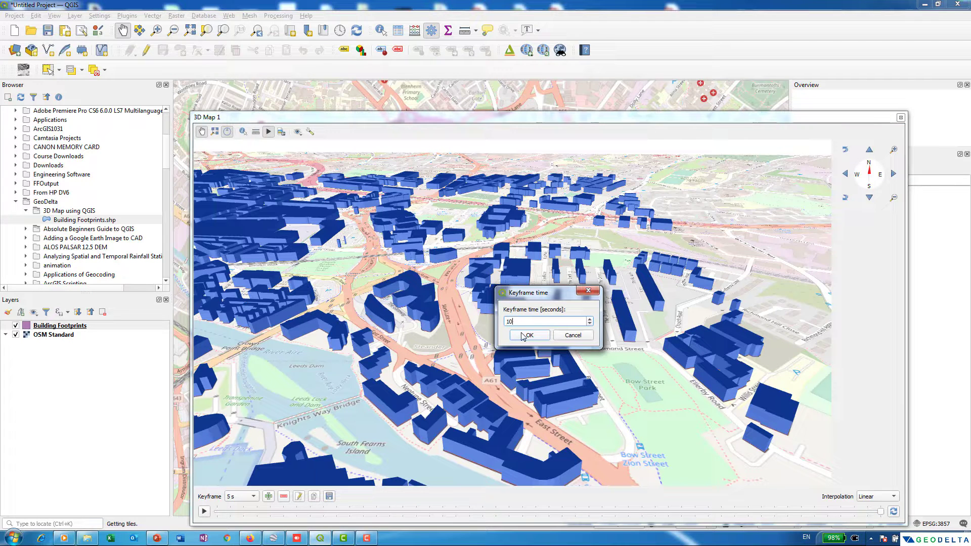
pyautogui.click(528, 336)
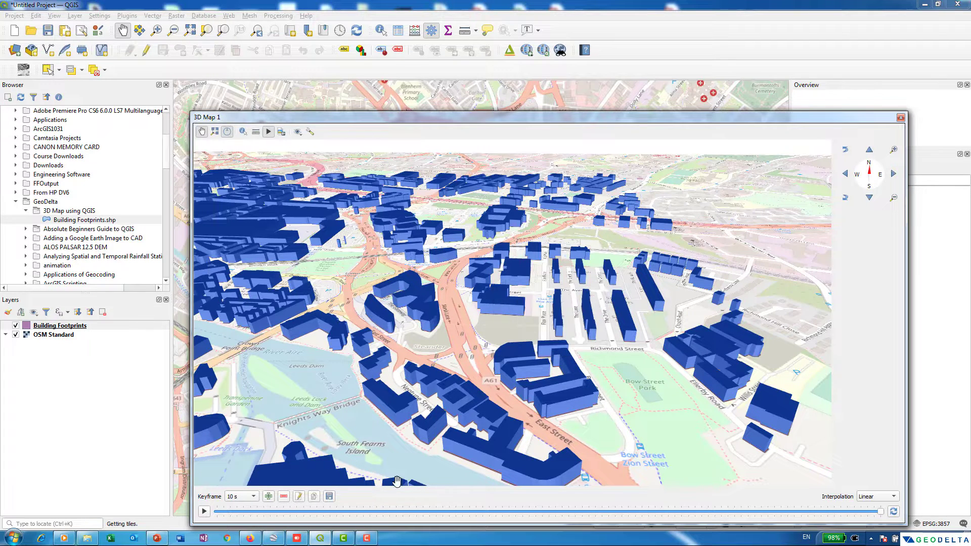
pyautogui.scroll(-5, 476, 363)
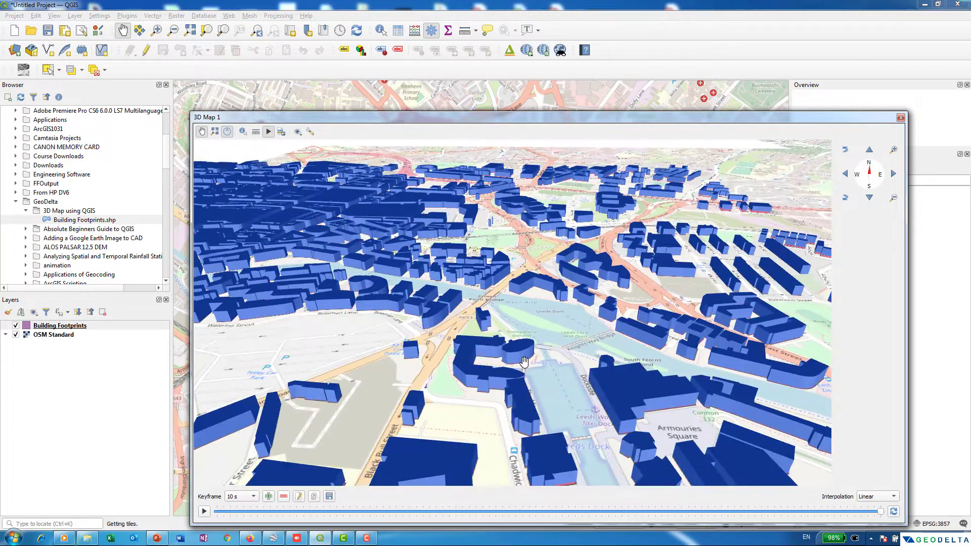
pyautogui.scroll(-3, 605, 349)
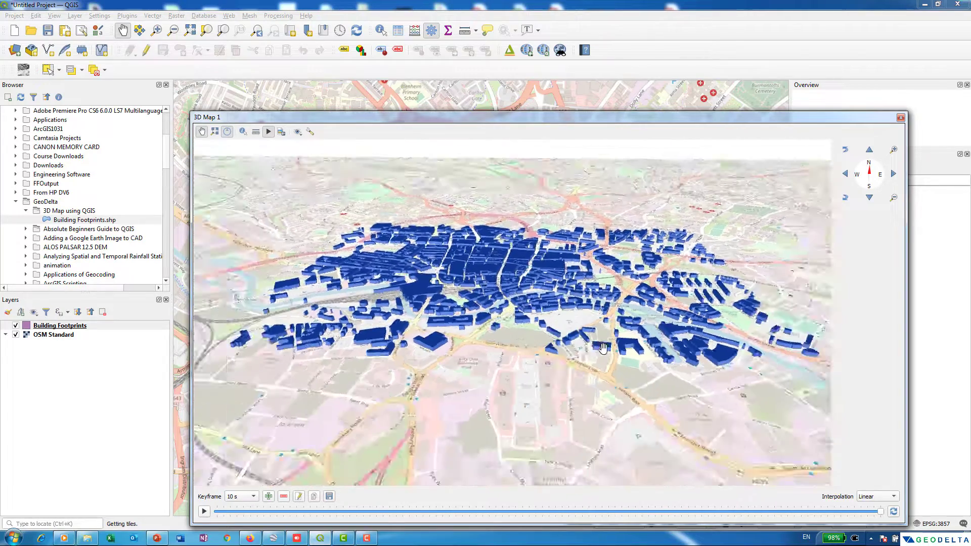
pyautogui.scroll(-2, 694, 315)
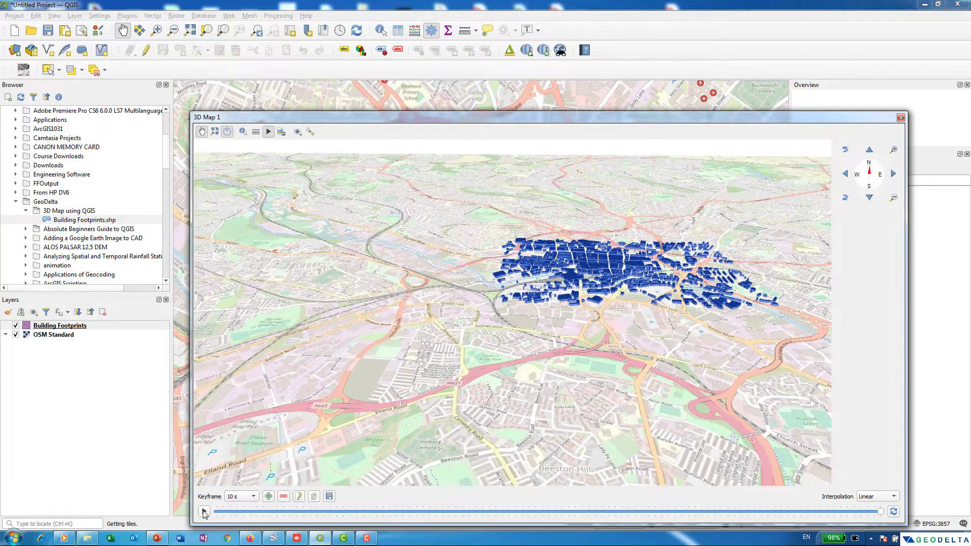
# Run the three-keyframe fly-through over the extruded Leeds buildings twice.
pyautogui.click(204, 513)
pyautogui.click(205, 512)
# Check the 0 s camera keyframe, then go to the 5 s keyframe and zoom in closer.
pyautogui.click(242, 496)
pyautogui.click(241, 509)
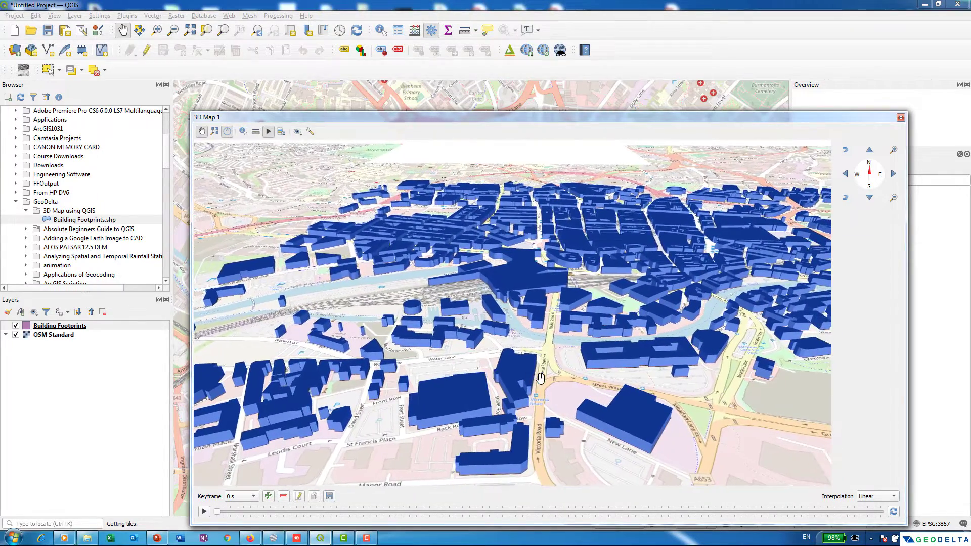
pyautogui.scroll(3, 556, 369)
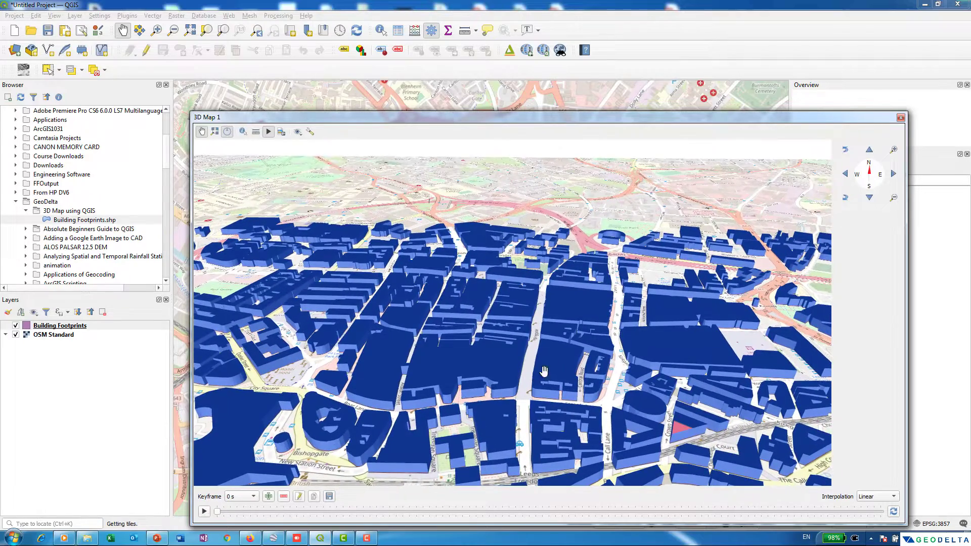
pyautogui.click(254, 496)
pyautogui.click(241, 516)
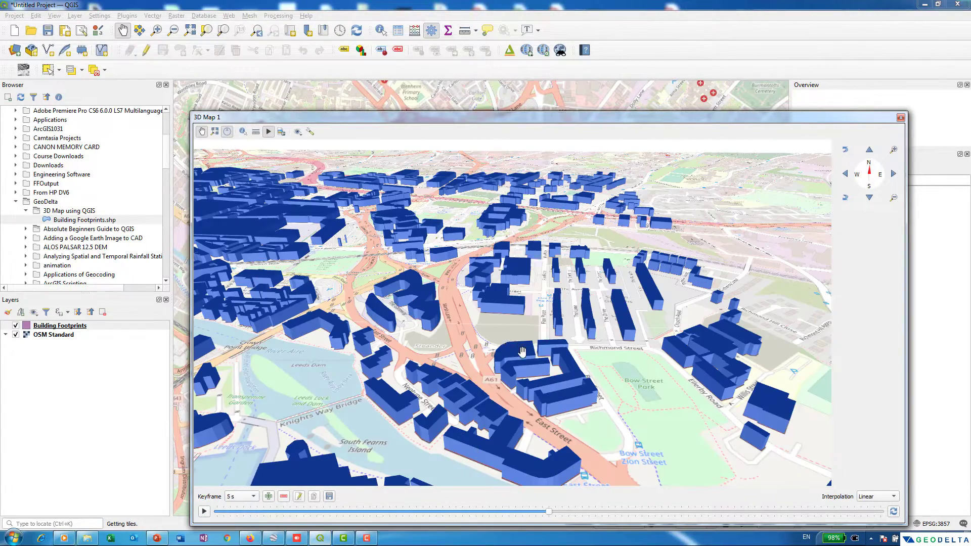
pyautogui.scroll(5, 525, 356)
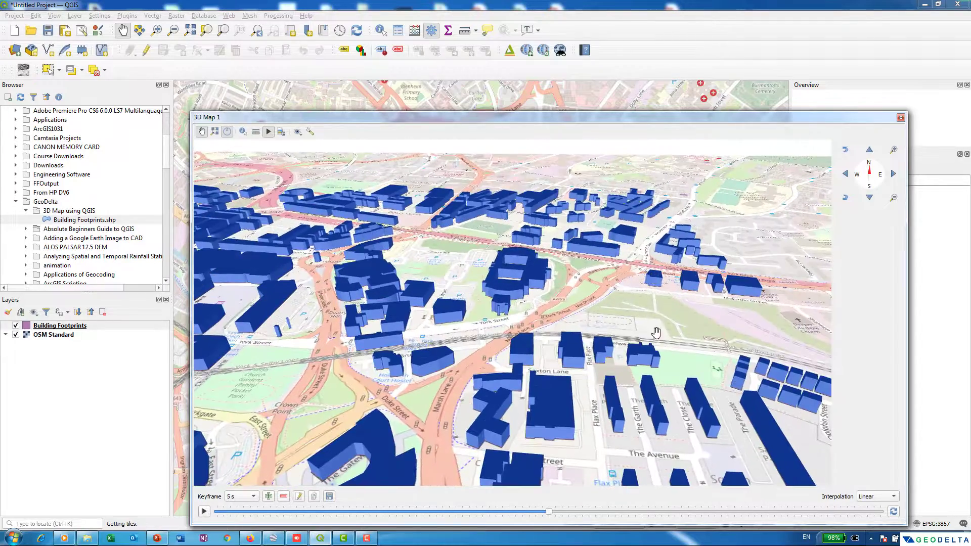
pyautogui.scroll(5, 658, 344)
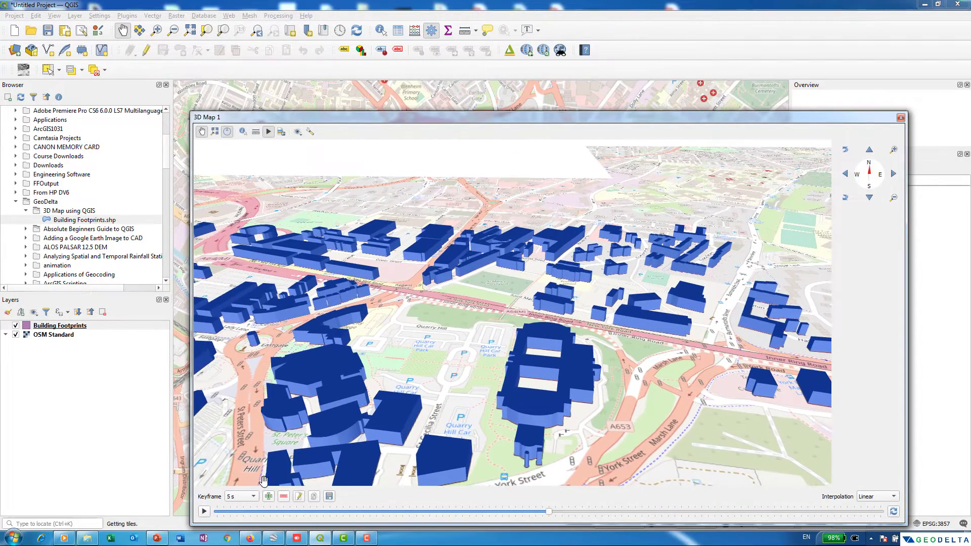
# Add a camera keyframe at 8 seconds, then pan and rotate the 10 s keyframe's view.
pyautogui.click(268, 497)
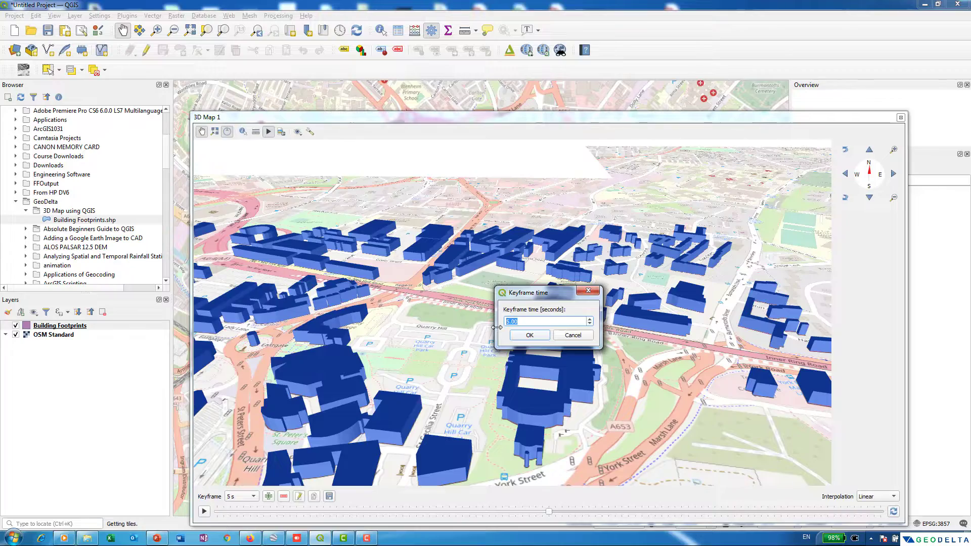
pyautogui.press('Return')
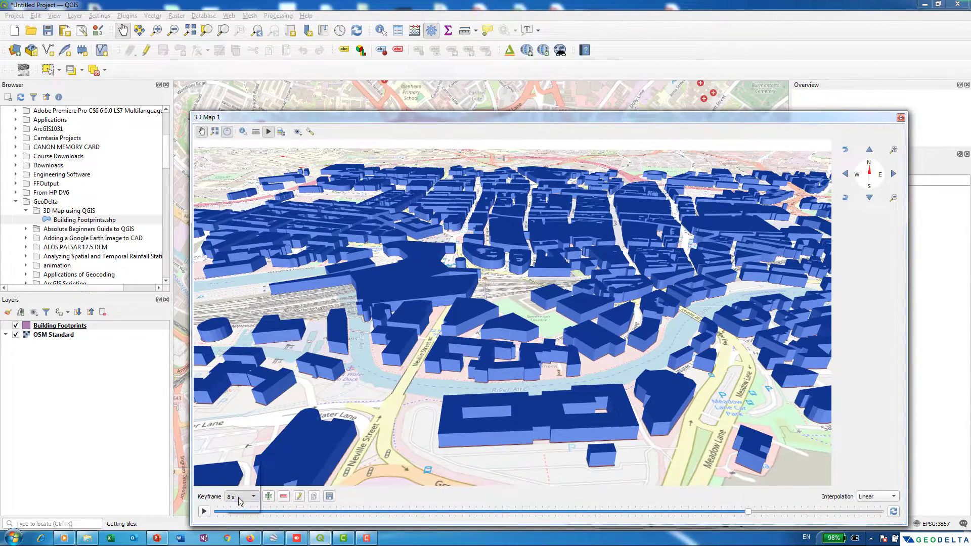
pyautogui.click(240, 497)
pyautogui.click(246, 514)
pyautogui.moveTo(677, 366); pyautogui.dragTo(413, 368)
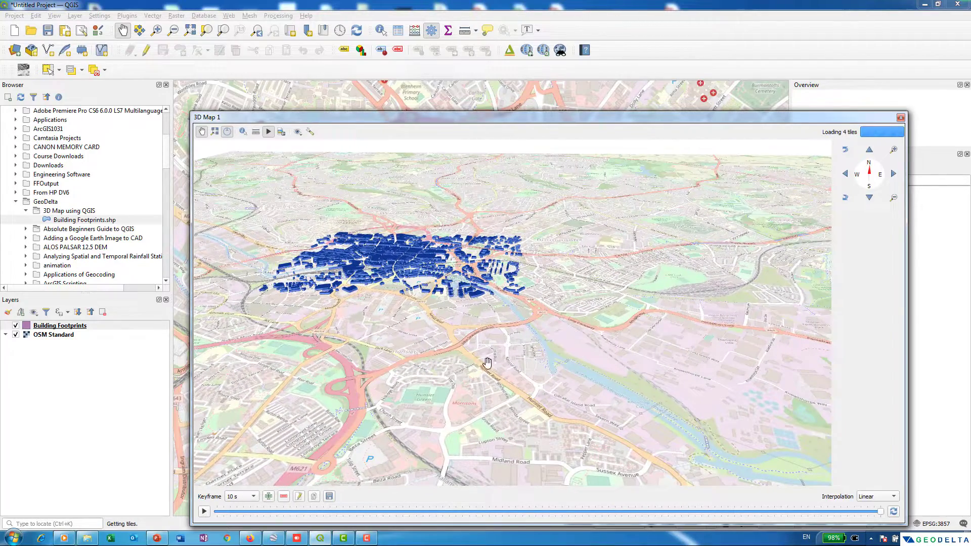
pyautogui.moveTo(486, 362); pyautogui.dragTo(461, 343)
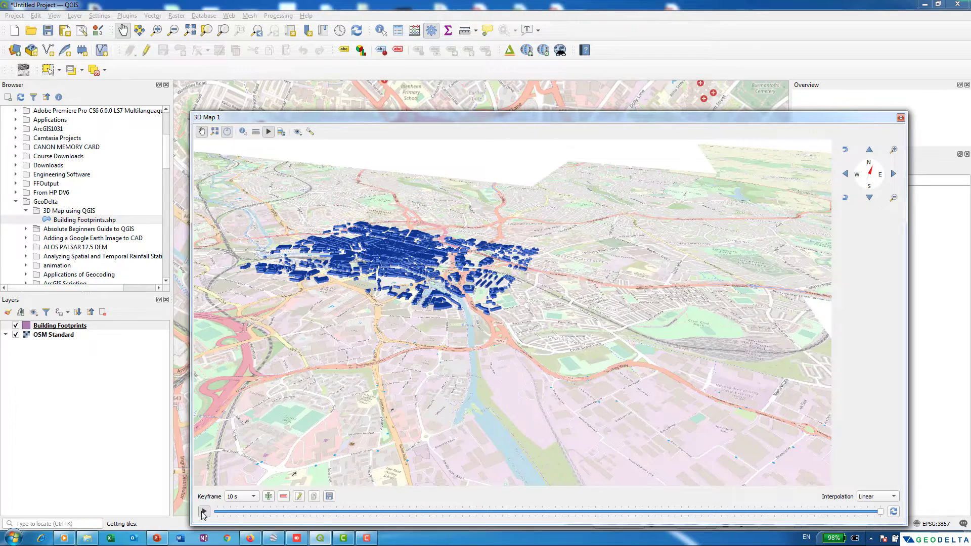
# Play the fly-through, then select and delete the 10 s camera keyframe.
pyautogui.click(203, 511)
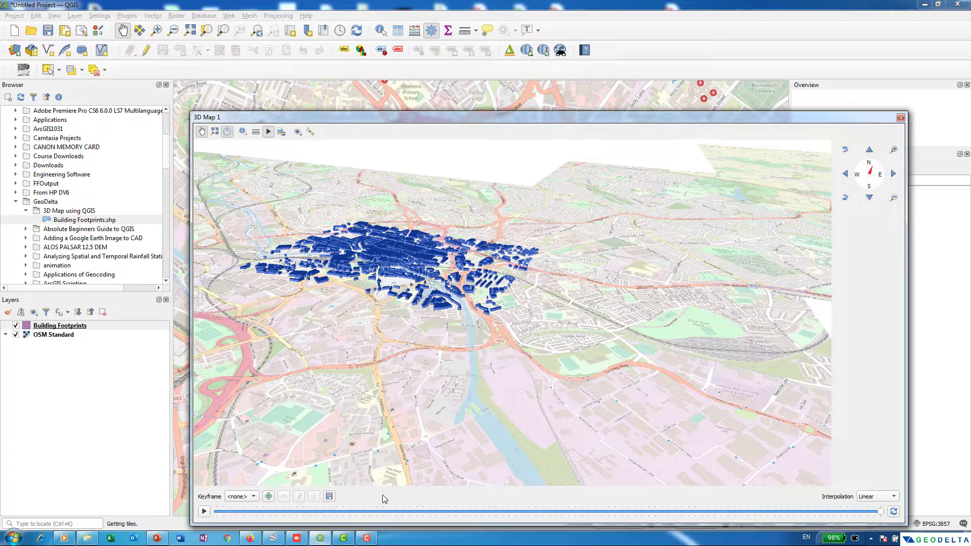
pyautogui.click(252, 497)
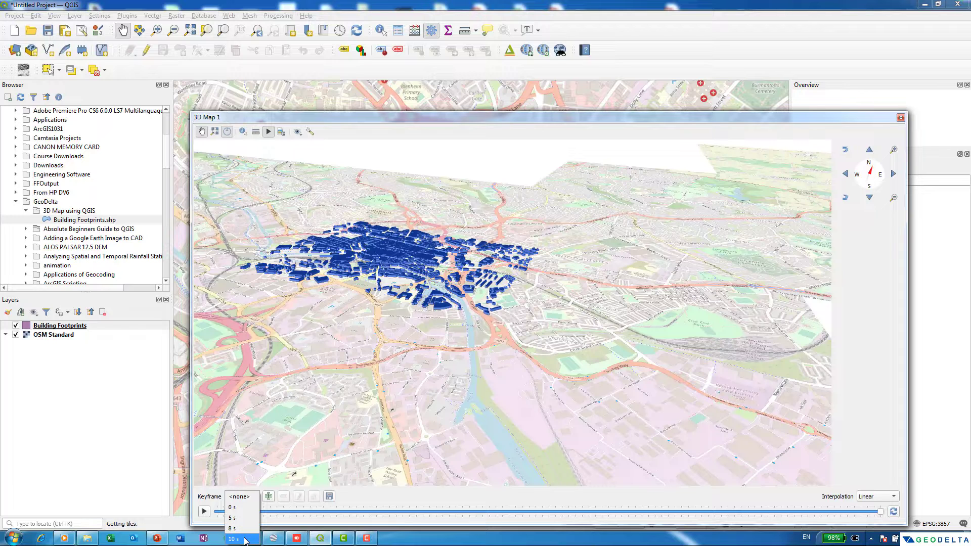
pyautogui.click(245, 538)
pyautogui.click(241, 498)
pyautogui.click(240, 500)
pyautogui.click(284, 498)
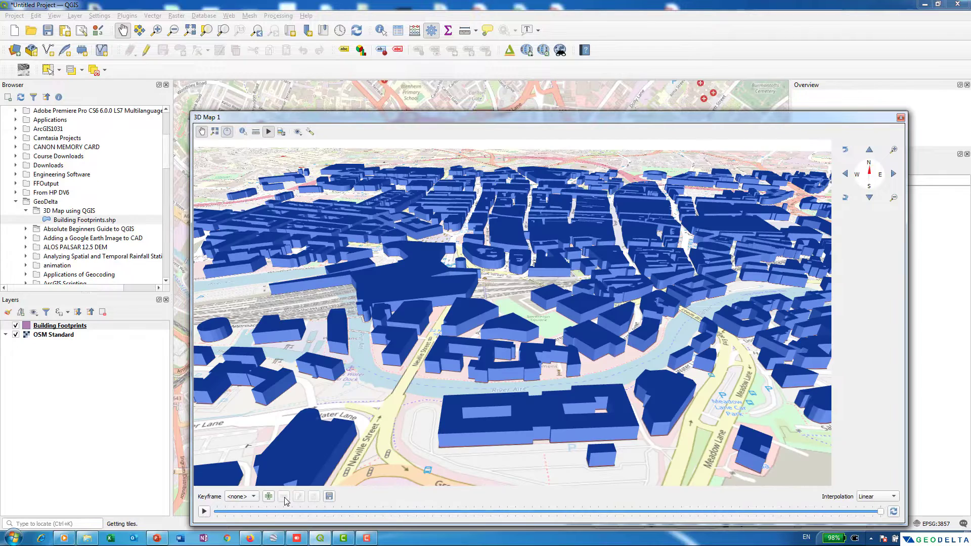
# Add an 18-second camera keyframe, then zoom out, pan and tilt its view over the city.
pyautogui.click(269, 496)
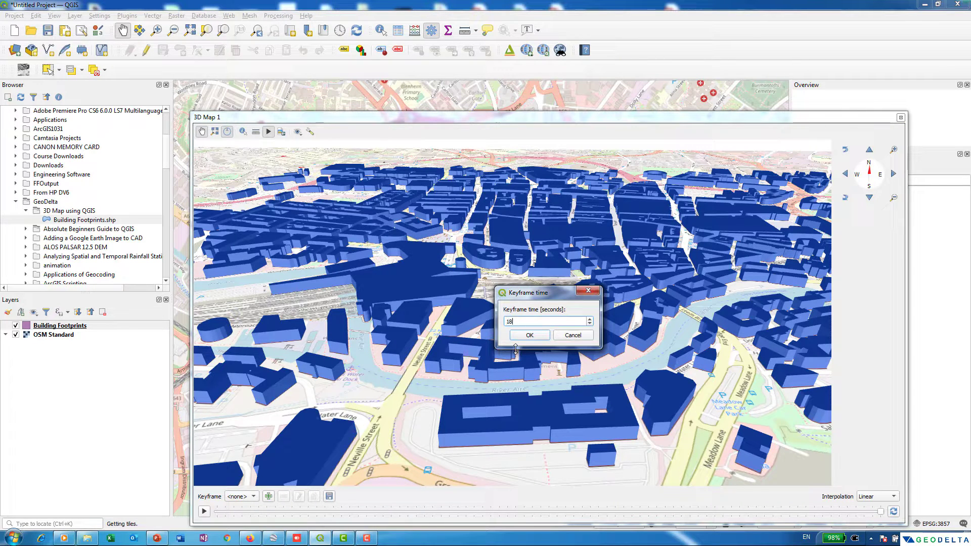
pyautogui.click(541, 337)
pyautogui.scroll(-5, 543, 360)
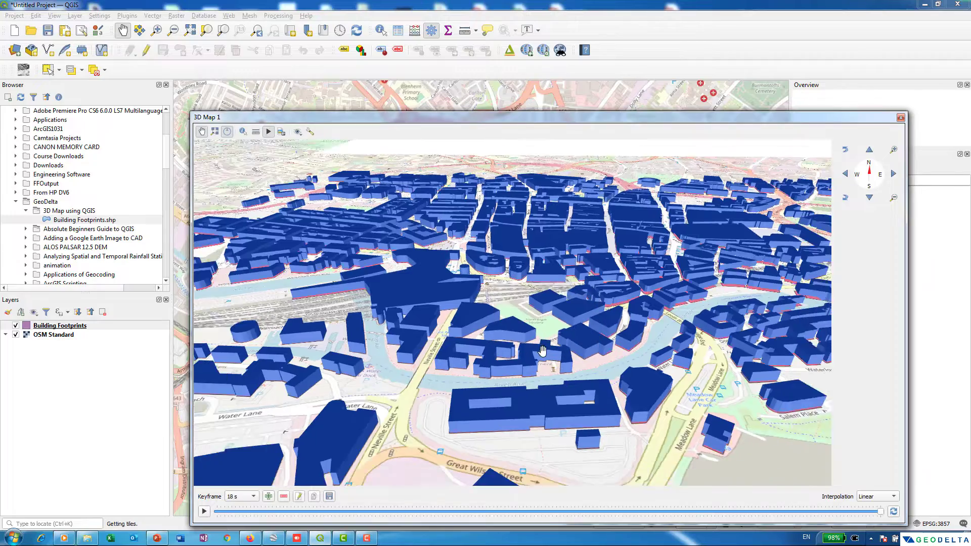
pyautogui.scroll(-3, 543, 360)
pyautogui.moveTo(544, 360); pyautogui.dragTo(437, 346)
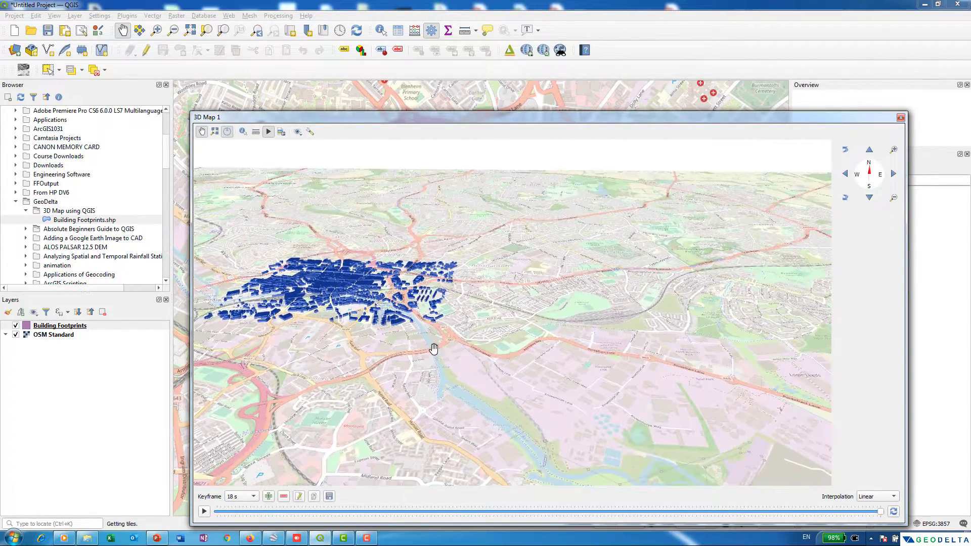
pyautogui.moveTo(423, 346); pyautogui.dragTo(378, 363, button='middle')
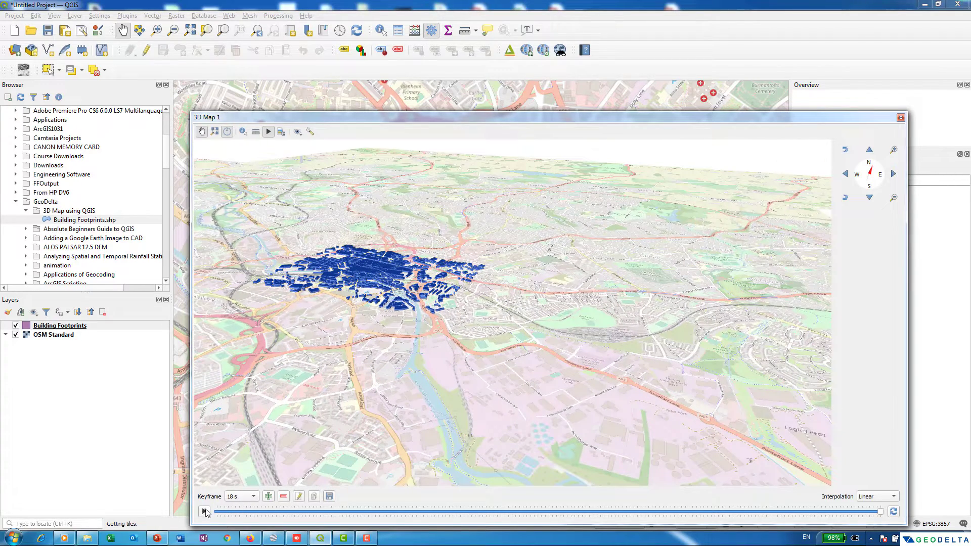
# Play the updated 18-second camera fly-through over the Leeds buildings.
pyautogui.click(203, 512)
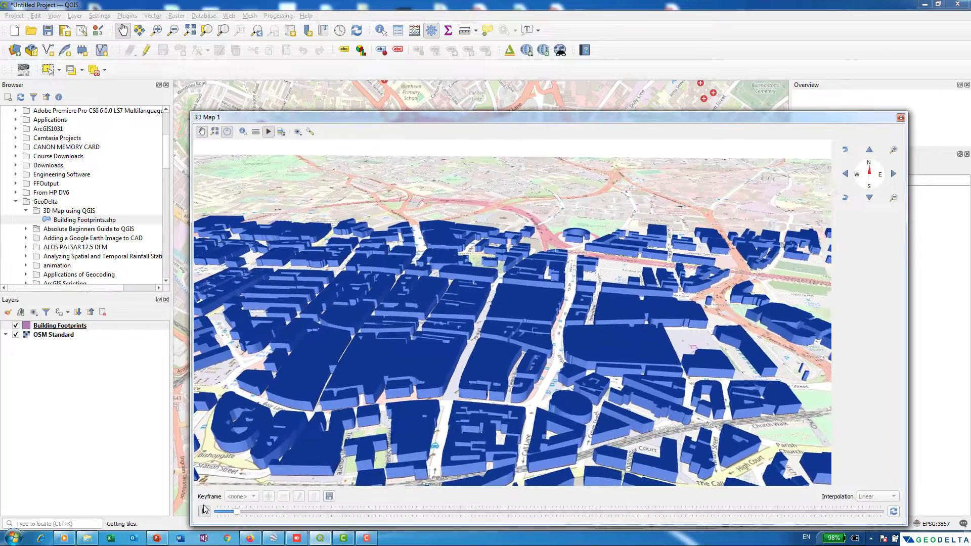